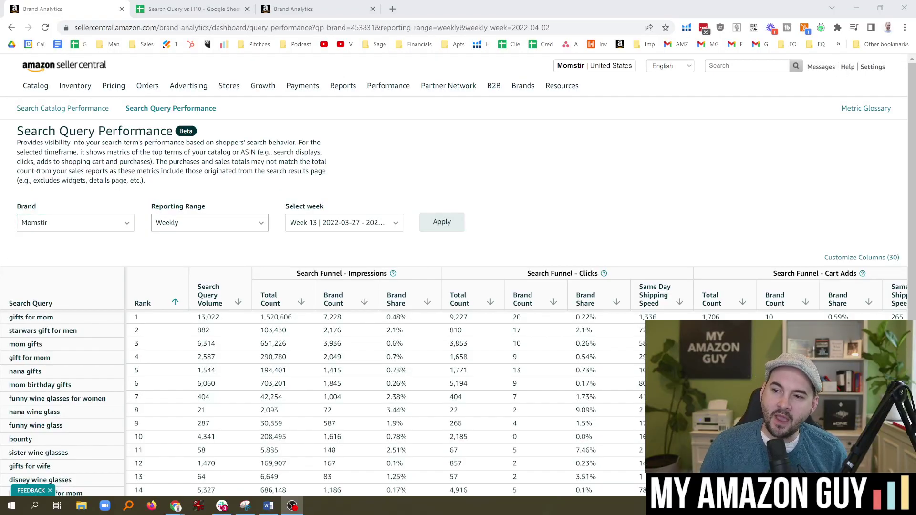
Highlight the Search Query Performance title, then show the Amazon Search Terms report for 04/03/22 - 04/09/22.
{"action": "left_click_drag", "start_coordinate": [17, 130], "coordinate": [166, 132]}
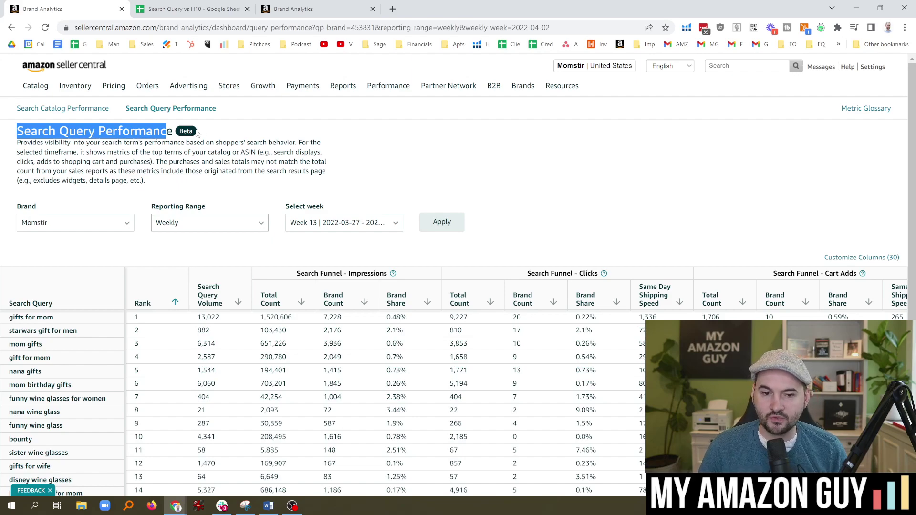
{"action": "left_click", "coordinate": [235, 142]}
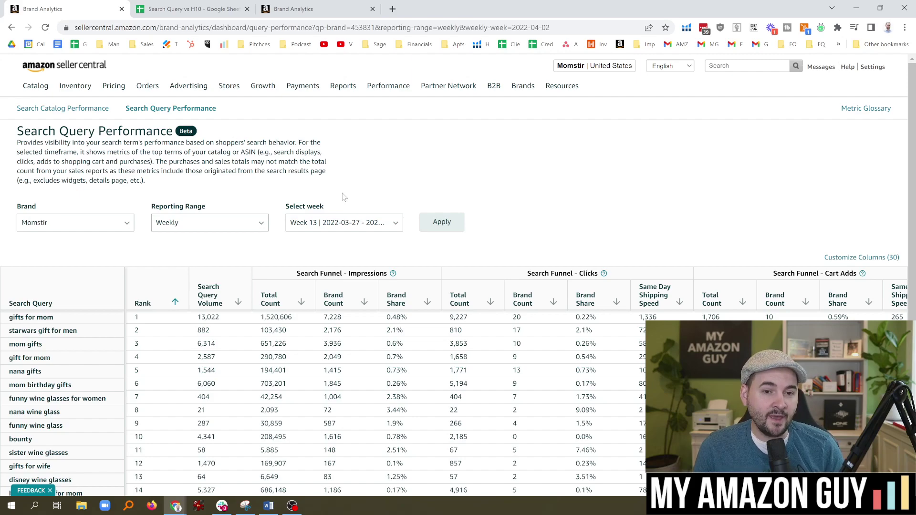
{"action": "left_click", "coordinate": [318, 15]}
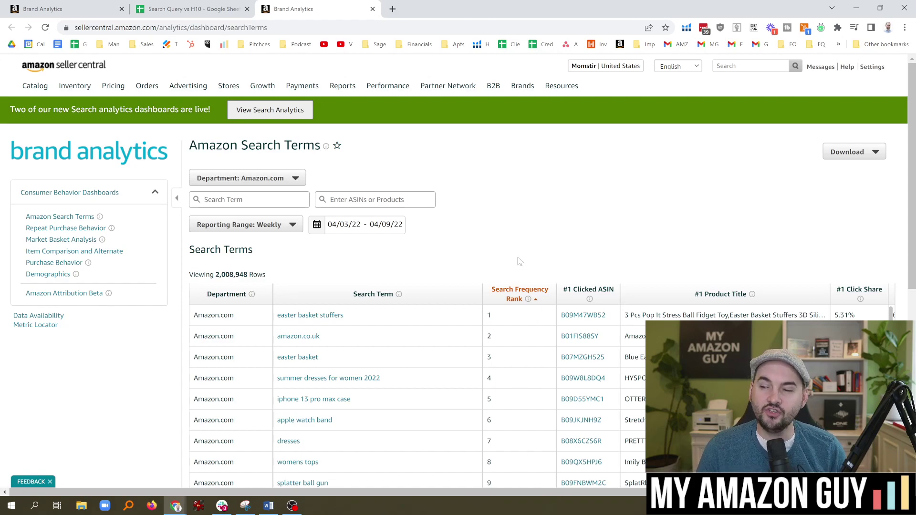
Go back to Search Query Performance, then show the 'Search Query vs H10' sheet with its Δ column.
{"action": "key", "text": "ctrl+1"}
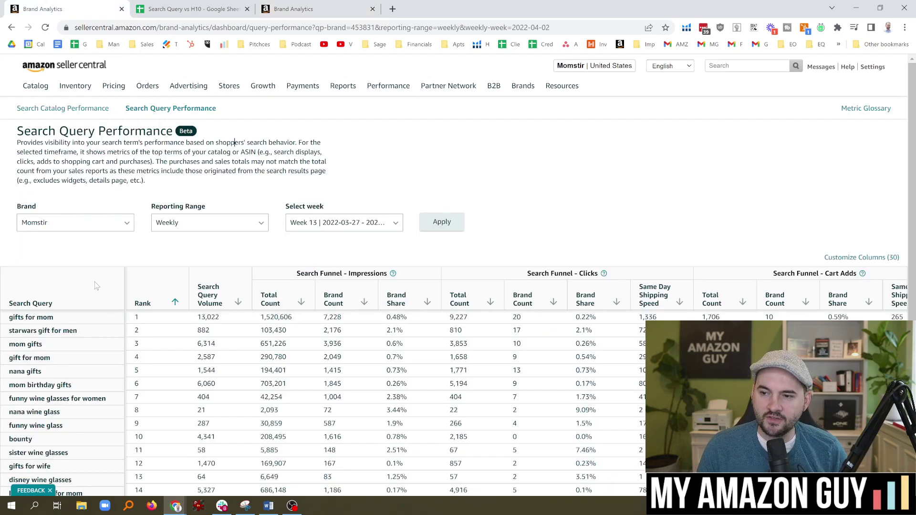
{"action": "left_click_drag", "start_coordinate": [69, 130], "coordinate": [146, 130]}
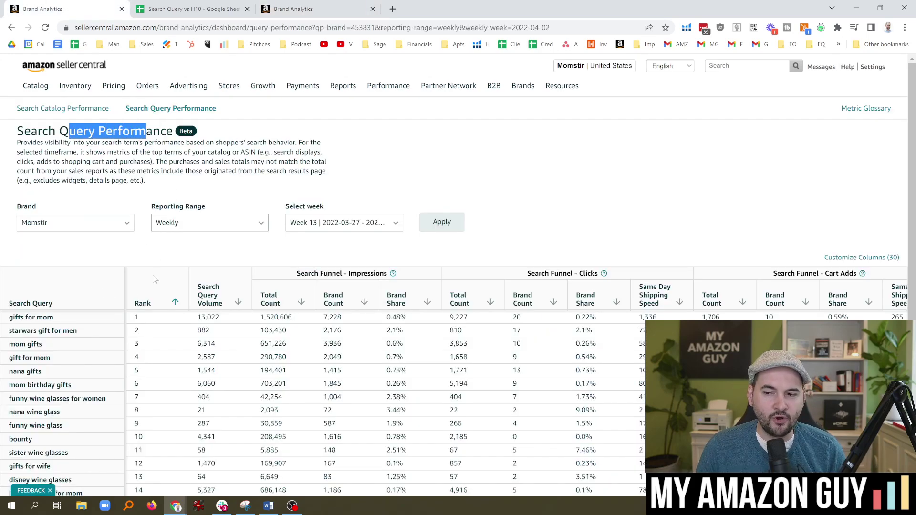
{"action": "left_click", "coordinate": [143, 246]}
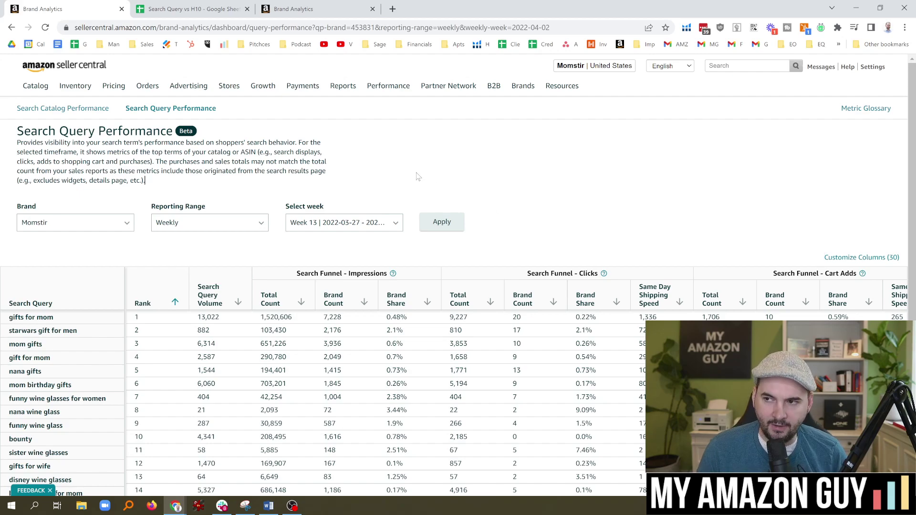
{"action": "left_click", "coordinate": [172, 7]}
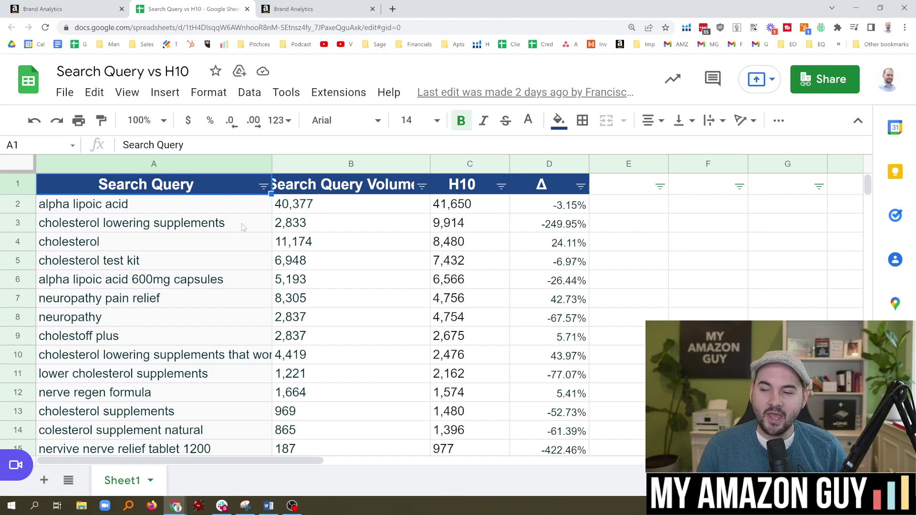
{"action": "left_click", "coordinate": [174, 205]}
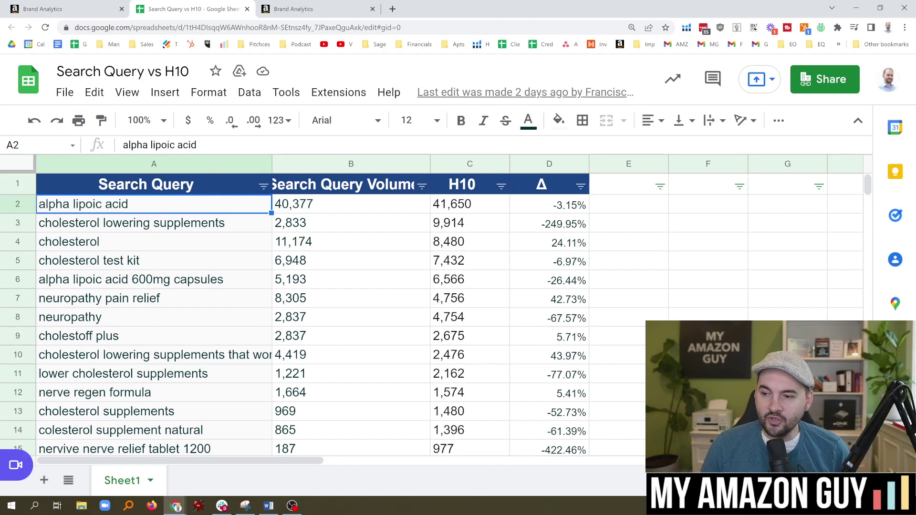
{"action": "left_click", "coordinate": [206, 229]}
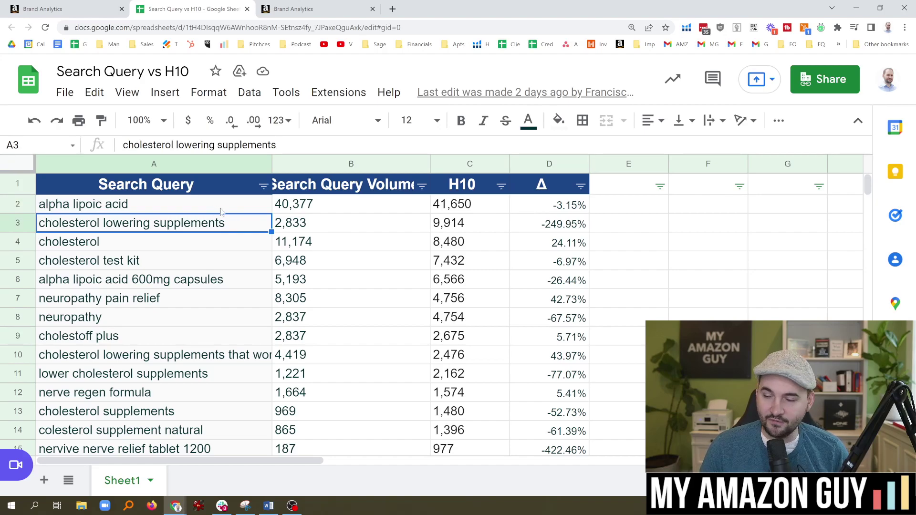
{"action": "left_click", "coordinate": [329, 208]}
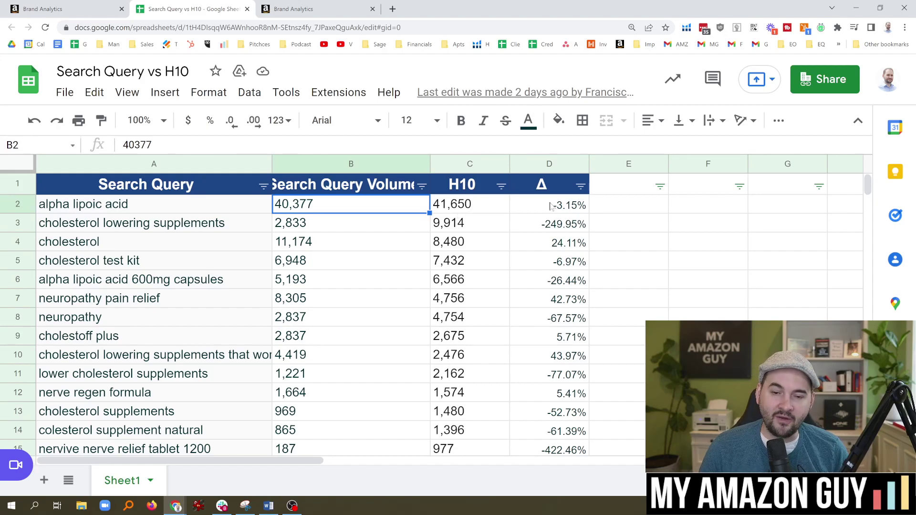
{"action": "left_click", "coordinate": [569, 209]}
{"action": "left_click", "coordinate": [368, 226]}
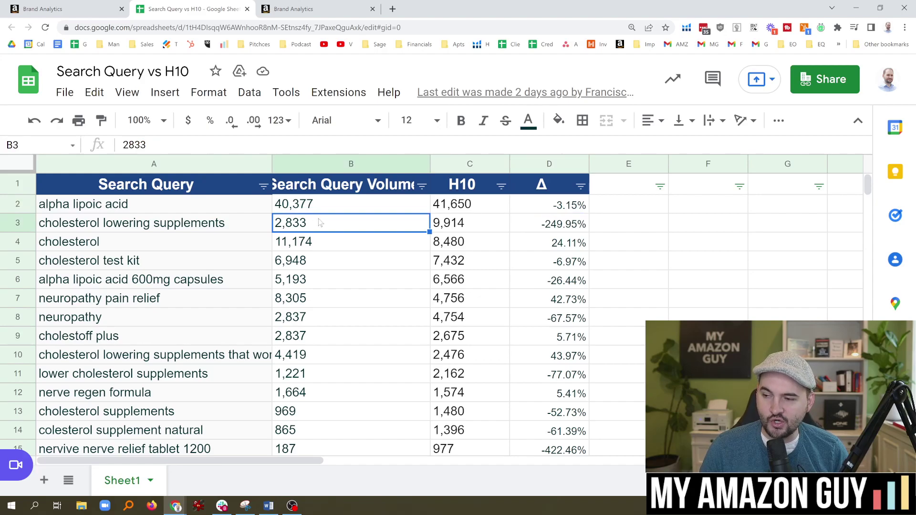
{"action": "left_click", "coordinate": [451, 227]}
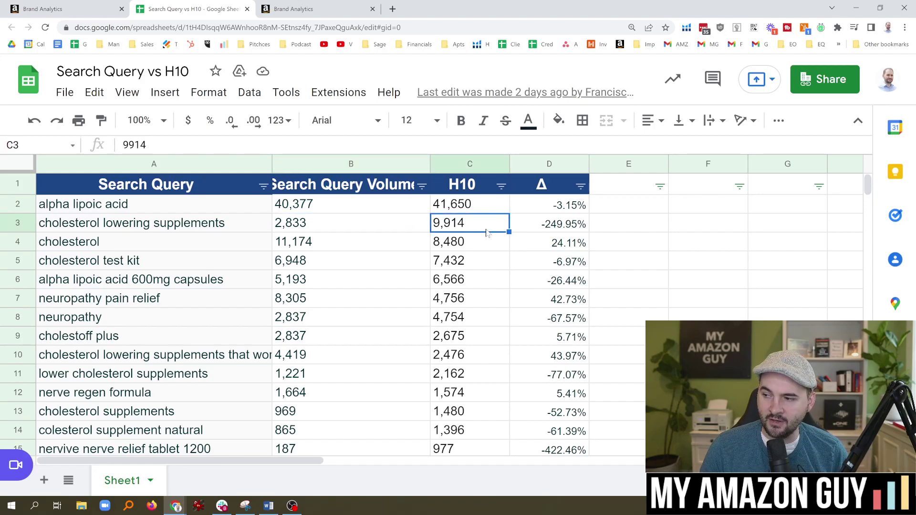
{"action": "mouse_move", "coordinate": [570, 210]}
{"action": "left_mouse_down"}
{"action": "mouse_move", "coordinate": [565, 224]}
{"action": "mouse_move", "coordinate": [569, 210]}
{"action": "left_mouse_up"}
{"action": "left_click", "coordinate": [563, 226]}
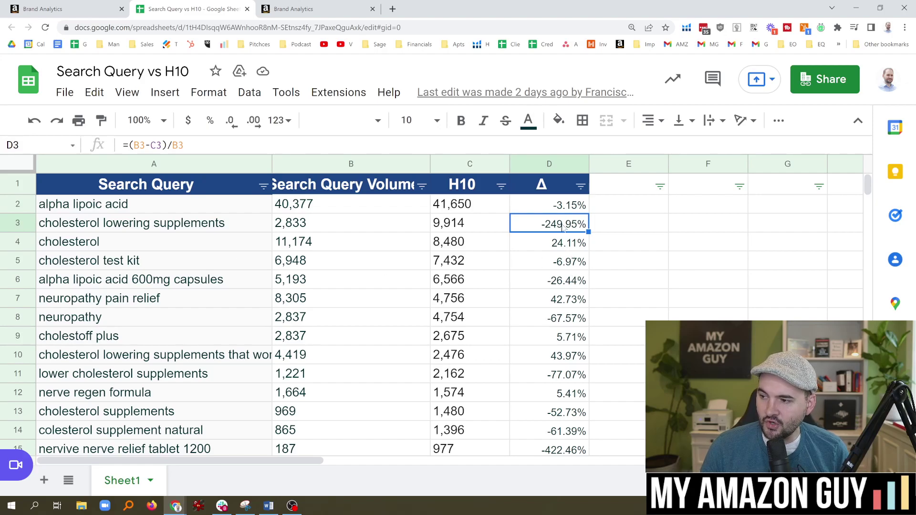
{"action": "key", "text": "ctrl+c"}
{"action": "left_click_drag", "start_coordinate": [559, 234], "coordinate": [561, 300]}
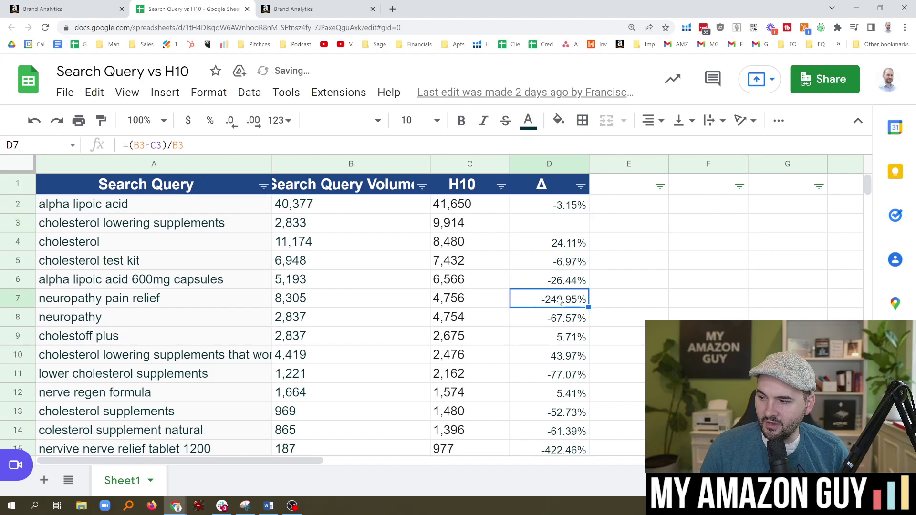
{"action": "left_click", "coordinate": [579, 270]}
{"action": "key", "text": "ctrl+z"}
{"action": "left_click_drag", "start_coordinate": [563, 244], "coordinate": [568, 315]}
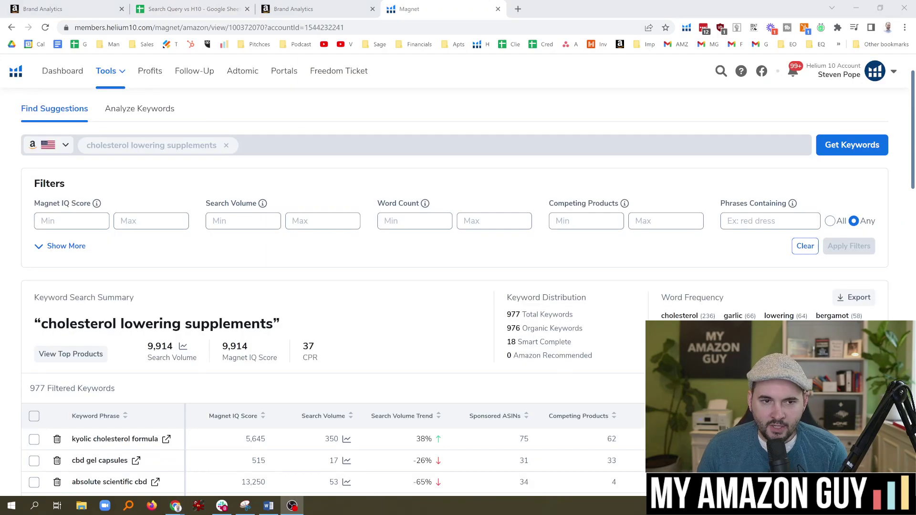
Highlight the Magnet tool title and glance through the Helium 10 tools list.
{"action": "scroll", "coordinate": [300, 240], "scroll_direction": "up", "scroll_amount": 1}
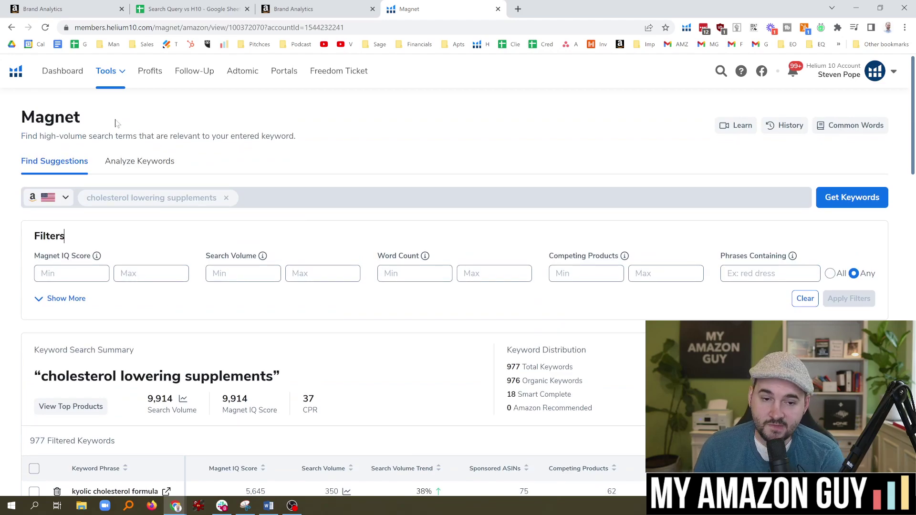
{"action": "double_click", "coordinate": [55, 117]}
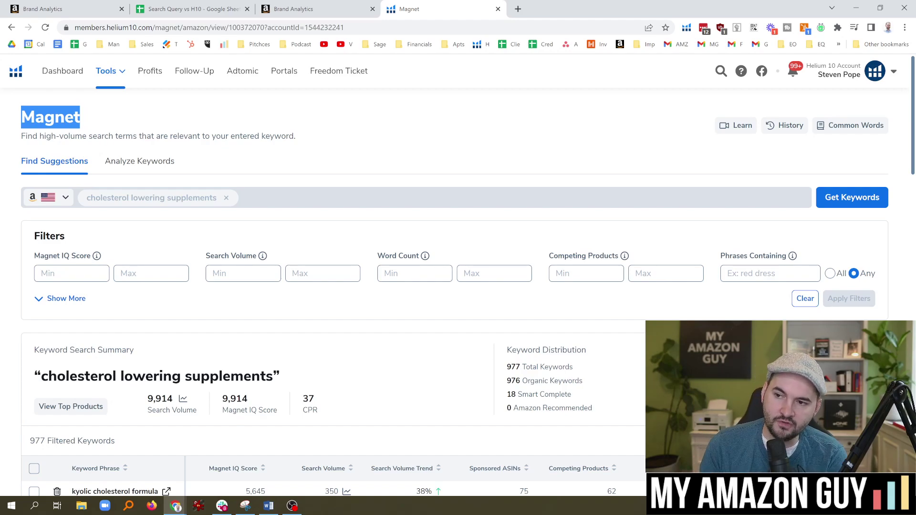
{"action": "left_click", "coordinate": [141, 117]}
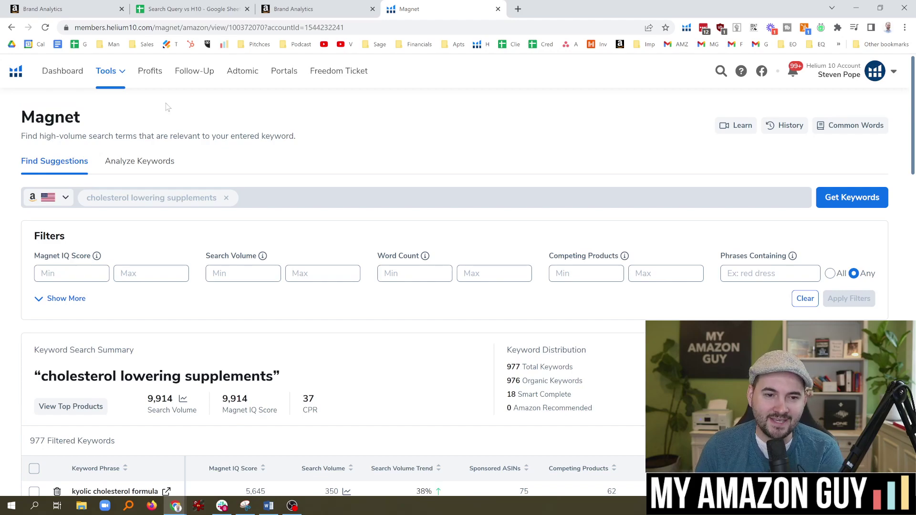
{"action": "left_click", "coordinate": [113, 71]}
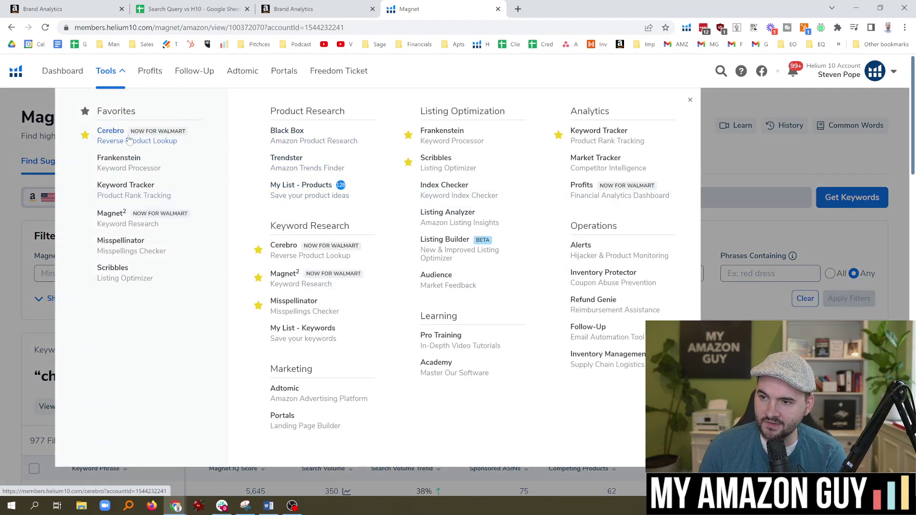
{"action": "left_click", "coordinate": [30, 162]}
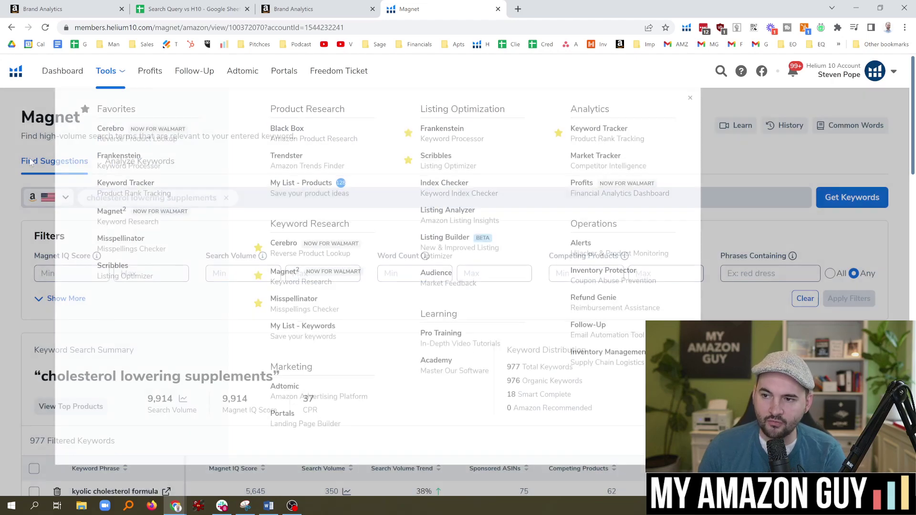
Compare Magnet's 9,914 volume for cholesterol lowering supplements with Amazon's 2,833 in the sheet.
{"action": "scroll", "coordinate": [168, 225], "scroll_direction": "down", "scroll_amount": 2}
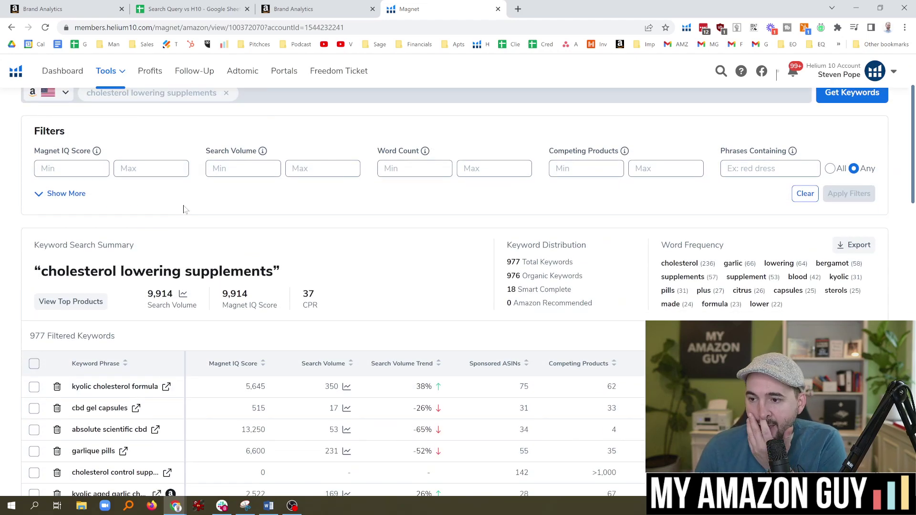
{"action": "scroll", "coordinate": [210, 258], "scroll_direction": "down", "scroll_amount": 1}
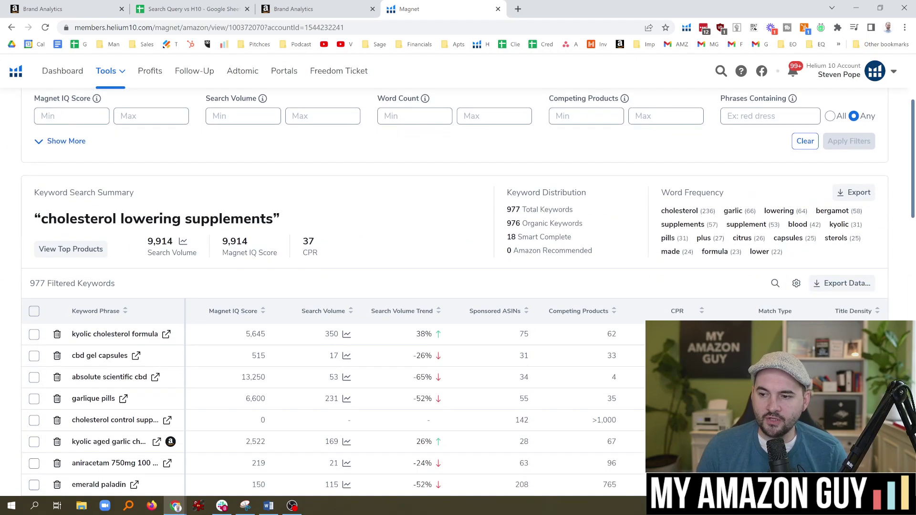
{"action": "double_click", "coordinate": [161, 241]}
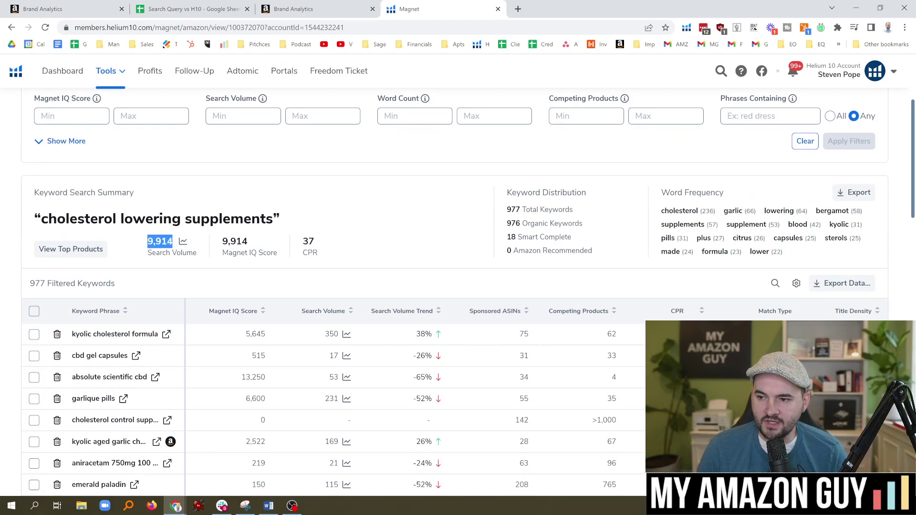
{"action": "left_click", "coordinate": [206, 6]}
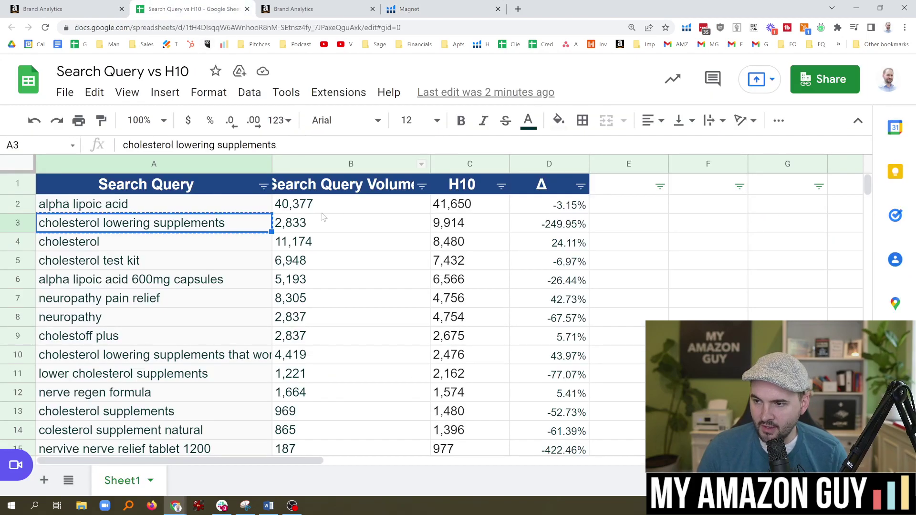
{"action": "left_click", "coordinate": [295, 226]}
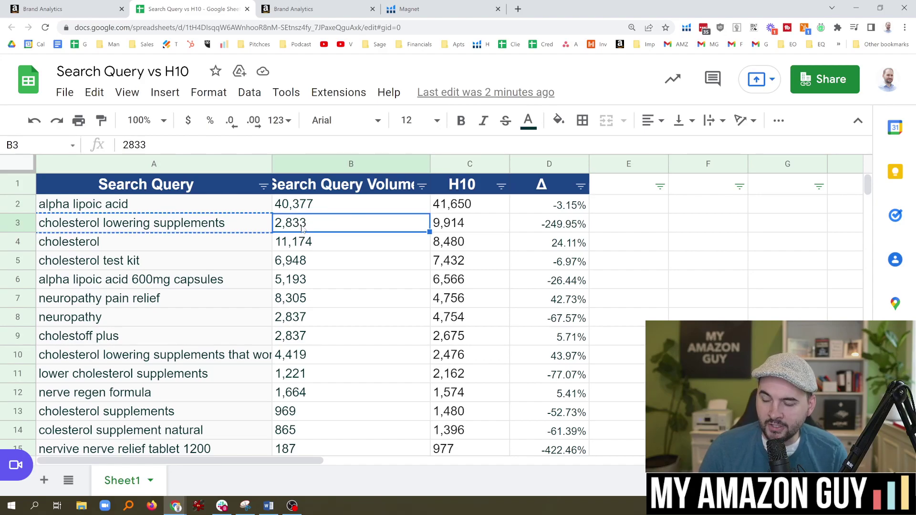
{"action": "left_click", "coordinate": [406, 5]}
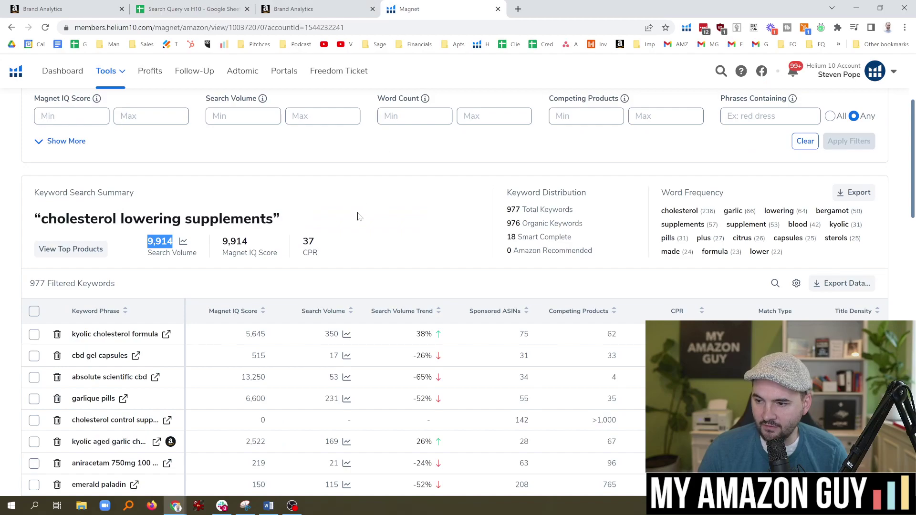
{"action": "left_click", "coordinate": [183, 242]}
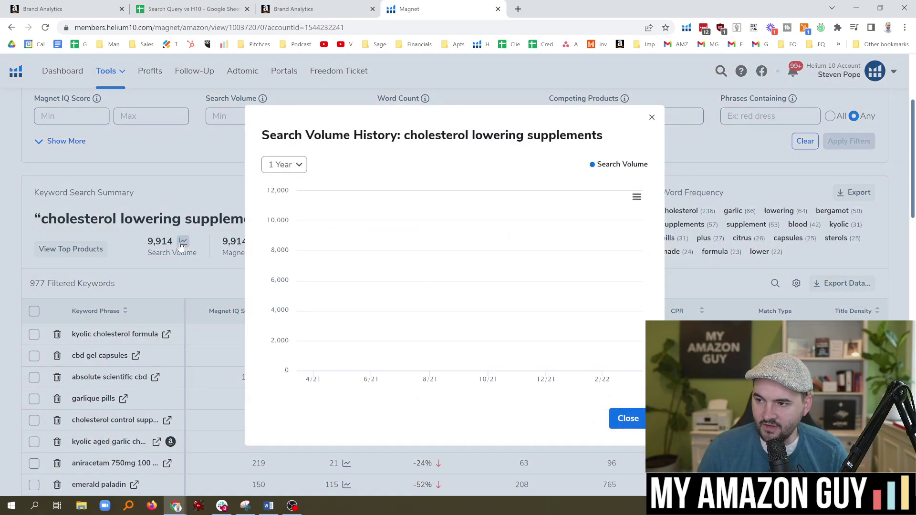
{"action": "mouse_move", "coordinate": [632, 249]}
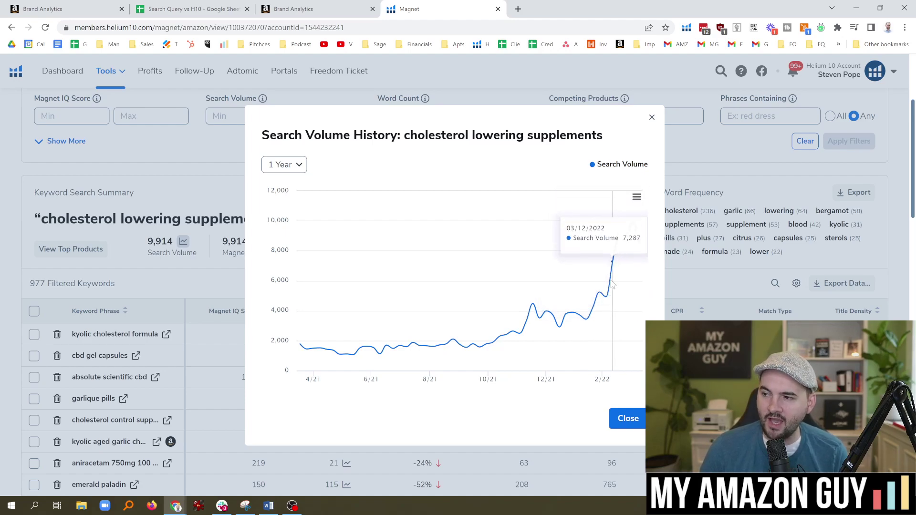
Close the search volume history chart, check Search Query Performance, and return to the Magnet results.
{"action": "left_click", "coordinate": [652, 118]}
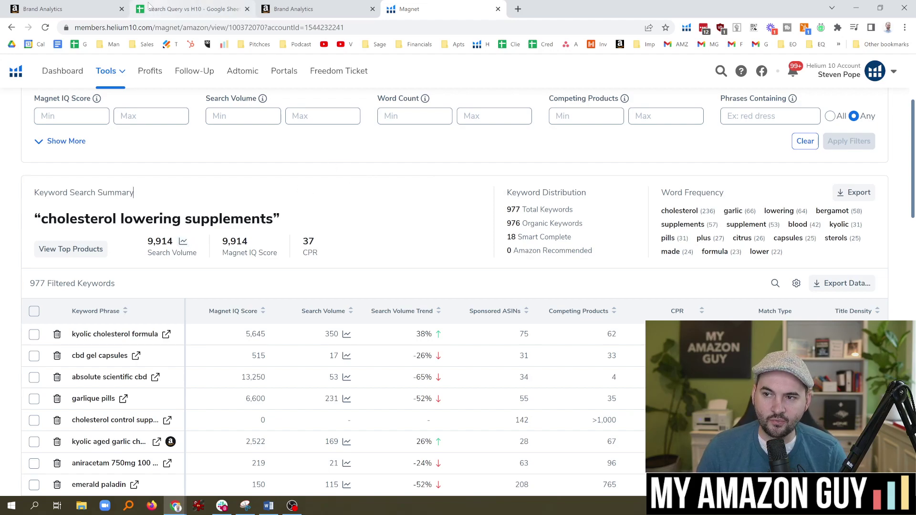
{"action": "left_click", "coordinate": [84, 4]}
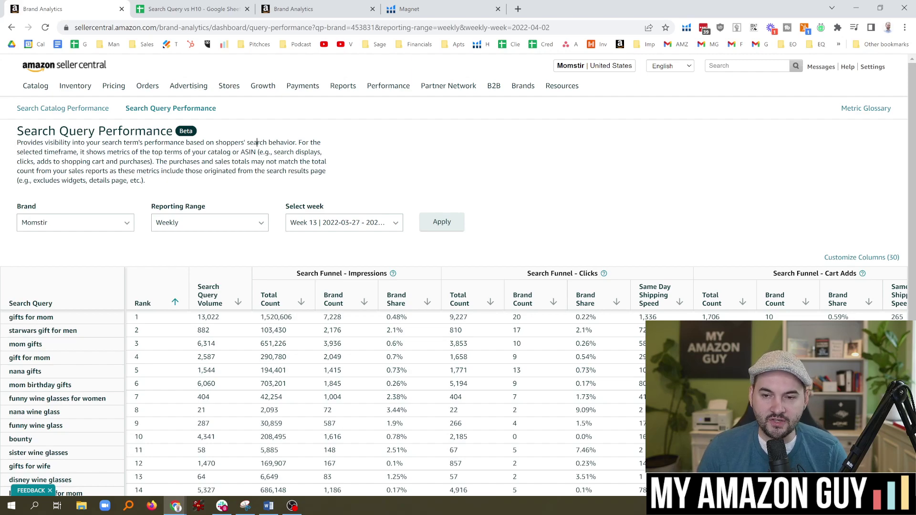
{"action": "left_click", "coordinate": [409, 5]}
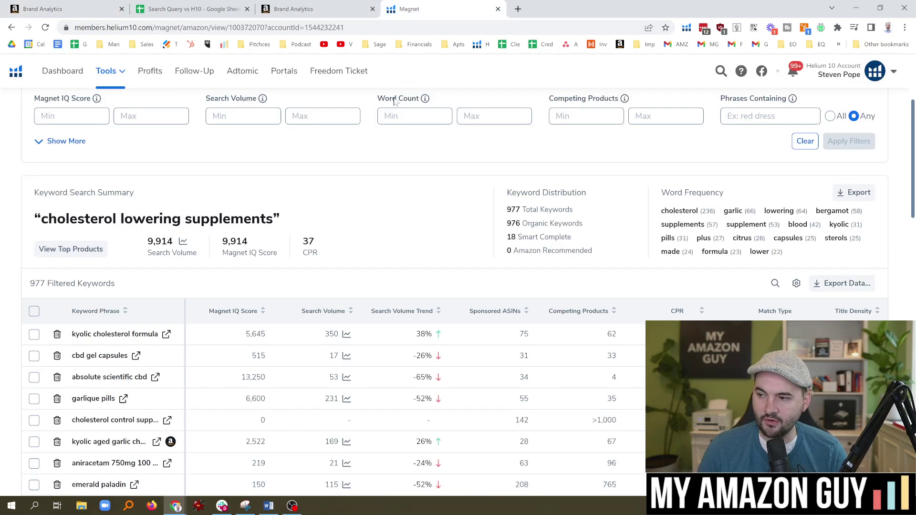
{"action": "scroll", "coordinate": [333, 238], "scroll_direction": "up", "scroll_amount": 1}
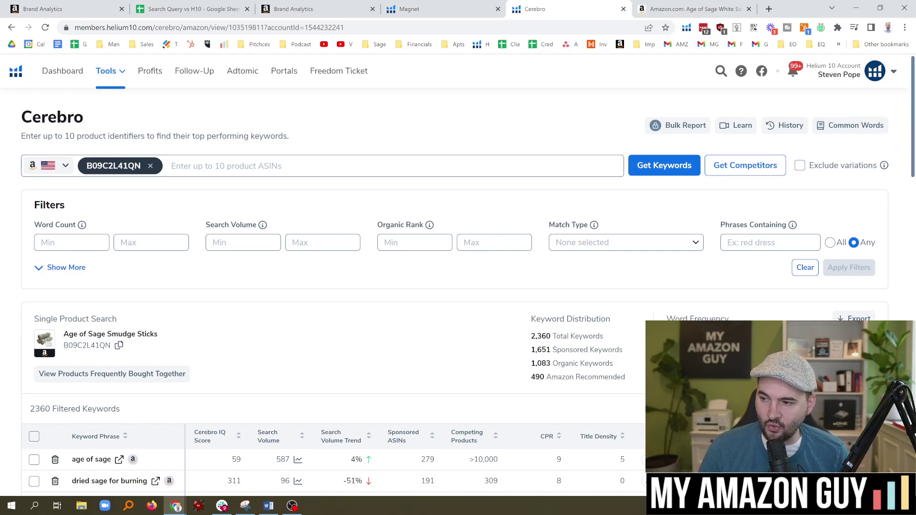
Filter Cerebro keywords to organic rank 20–50 and note the 213 filtered keywords.
{"action": "left_click", "coordinate": [414, 242]}
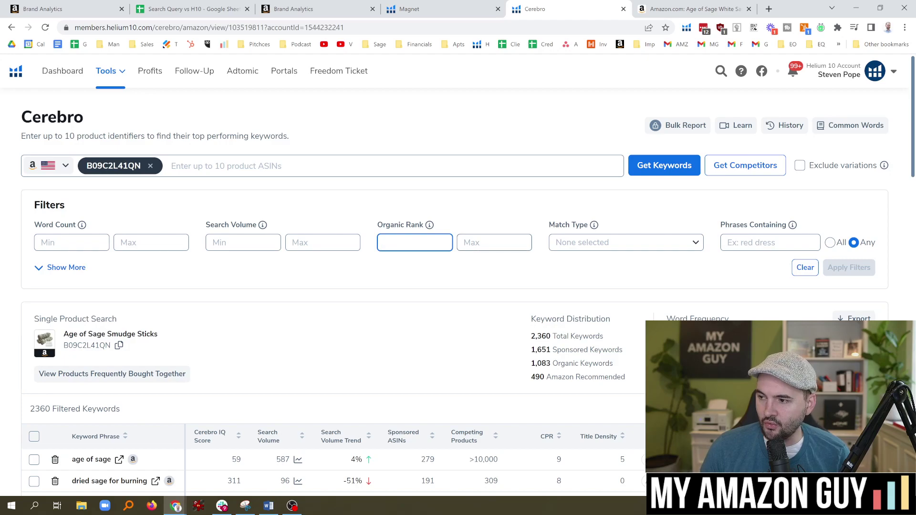
{"action": "type", "text": "20"}
{"action": "key", "text": "Tab"}
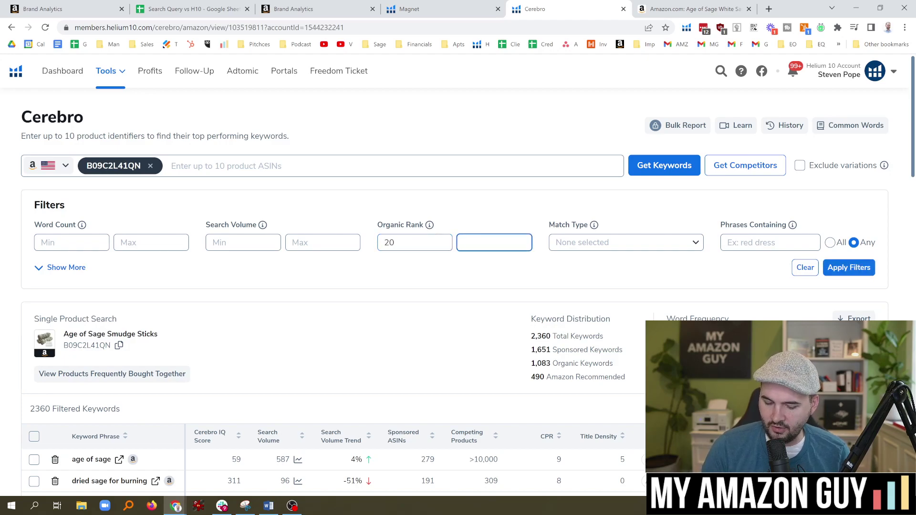
{"action": "type", "text": "50"}
{"action": "left_click", "coordinate": [844, 268]}
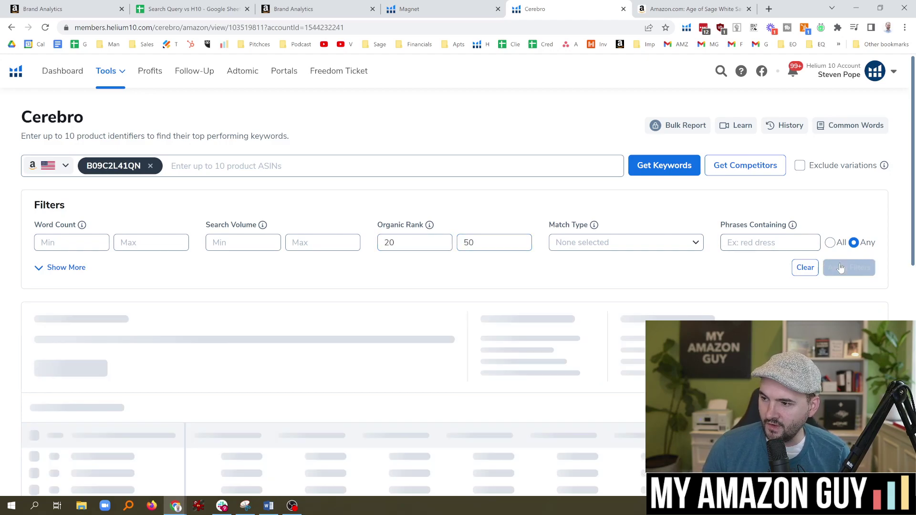
{"action": "scroll", "coordinate": [311, 317], "scroll_direction": "down", "scroll_amount": 3}
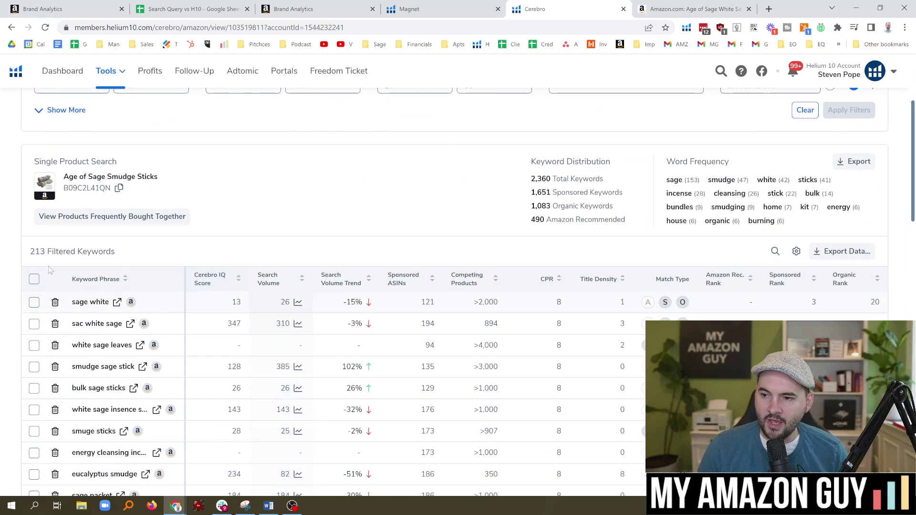
{"action": "left_click_drag", "start_coordinate": [29, 251], "coordinate": [47, 252]}
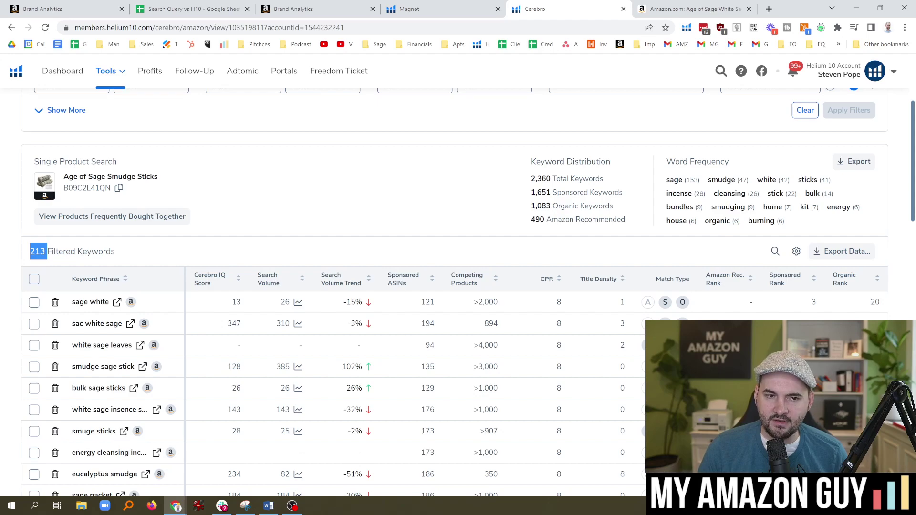
{"action": "scroll", "coordinate": [147, 253], "scroll_direction": "up", "scroll_amount": 2}
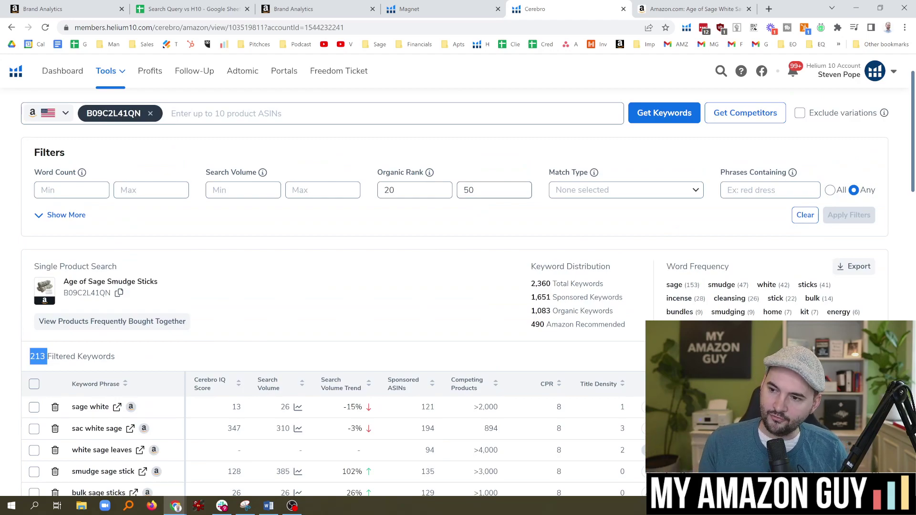
{"action": "left_click", "coordinate": [295, 297]}
Return to the Week 13 Search Query Performance report, with 'gifts for mom' ranked first.
{"action": "scroll", "coordinate": [294, 299], "scroll_direction": "down", "scroll_amount": 2}
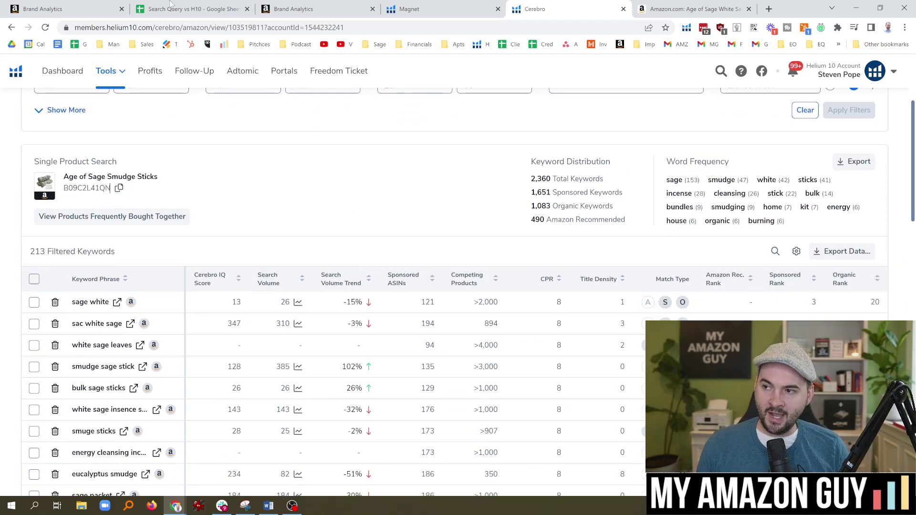
{"action": "key", "text": "ctrl+1"}
{"action": "left_click", "coordinate": [343, 164]}
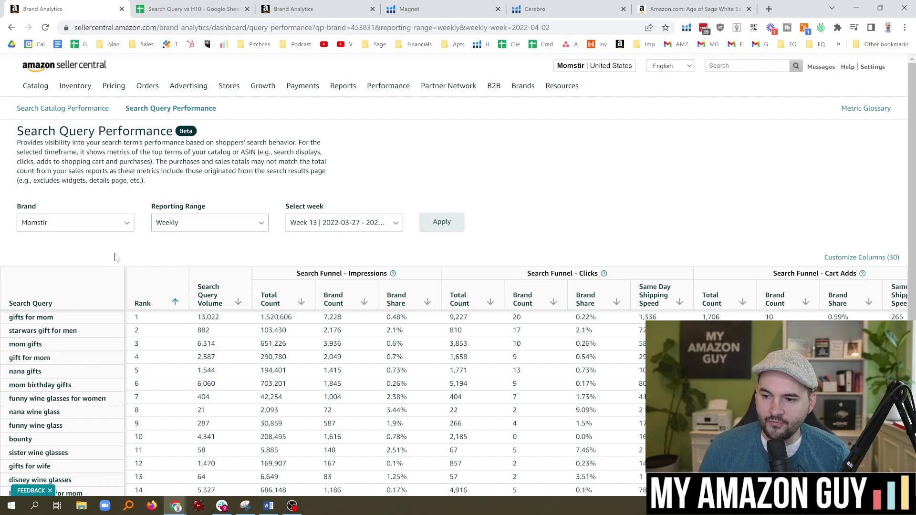
{"action": "left_click_drag", "start_coordinate": [79, 321], "coordinate": [7, 325]}
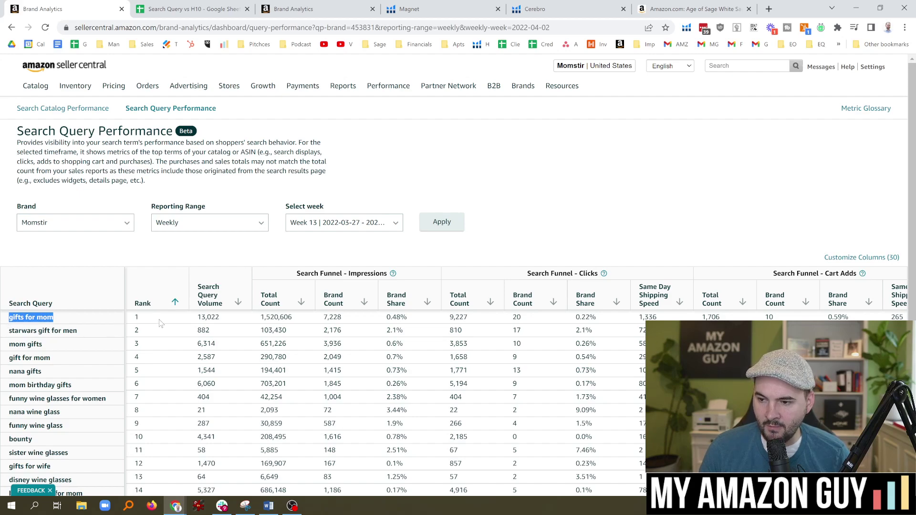
{"action": "left_click_drag", "start_coordinate": [147, 322], "coordinate": [132, 323]}
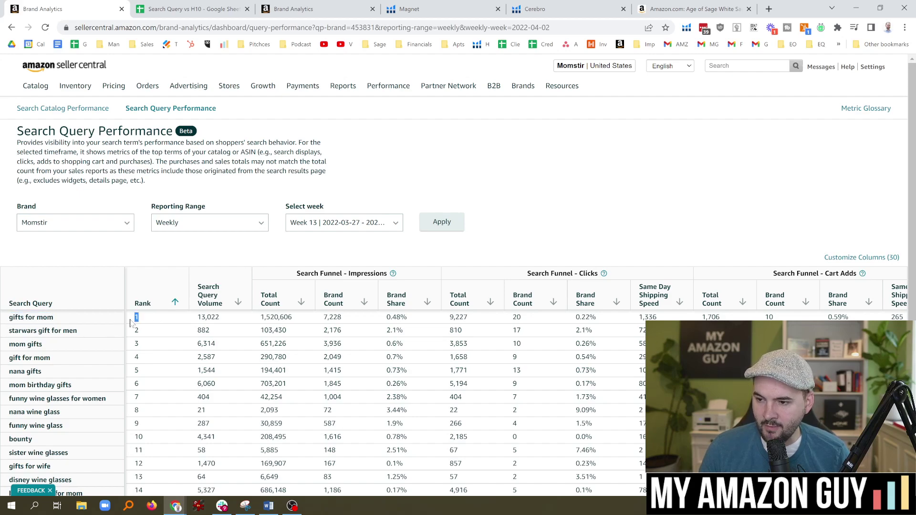
{"action": "left_click", "coordinate": [203, 318]}
{"action": "left_click_drag", "start_coordinate": [201, 317], "coordinate": [219, 318]}
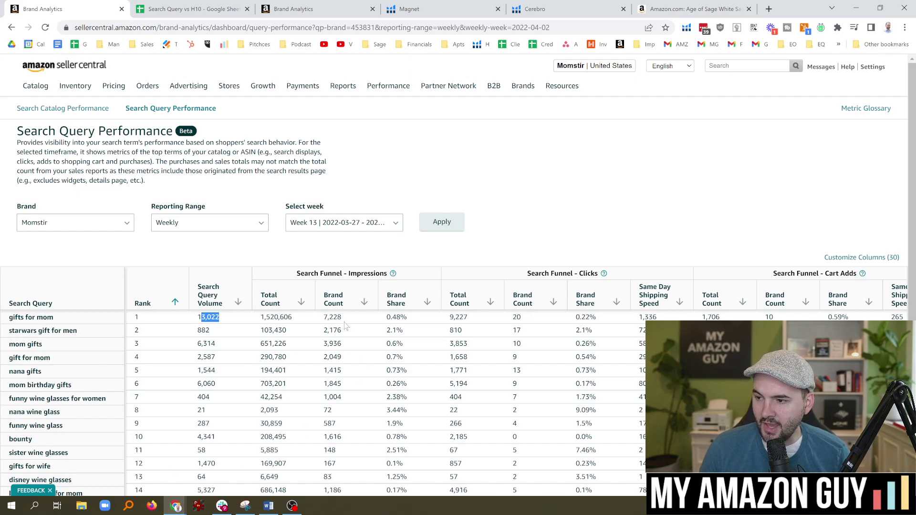
{"action": "left_click_drag", "start_coordinate": [260, 317], "coordinate": [409, 320]}
{"action": "left_click", "coordinate": [409, 320]}
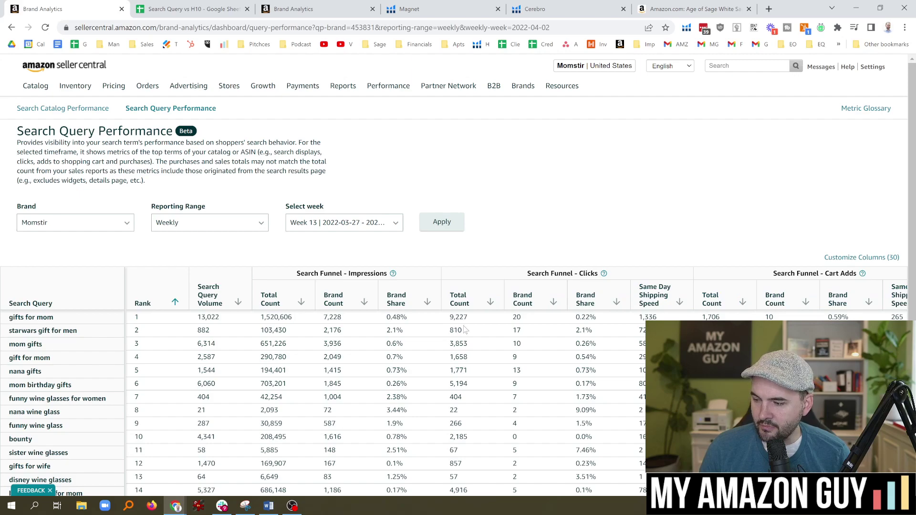
{"action": "left_click_drag", "start_coordinate": [518, 330], "coordinate": [592, 330]}
{"action": "left_click", "coordinate": [169, 323]}
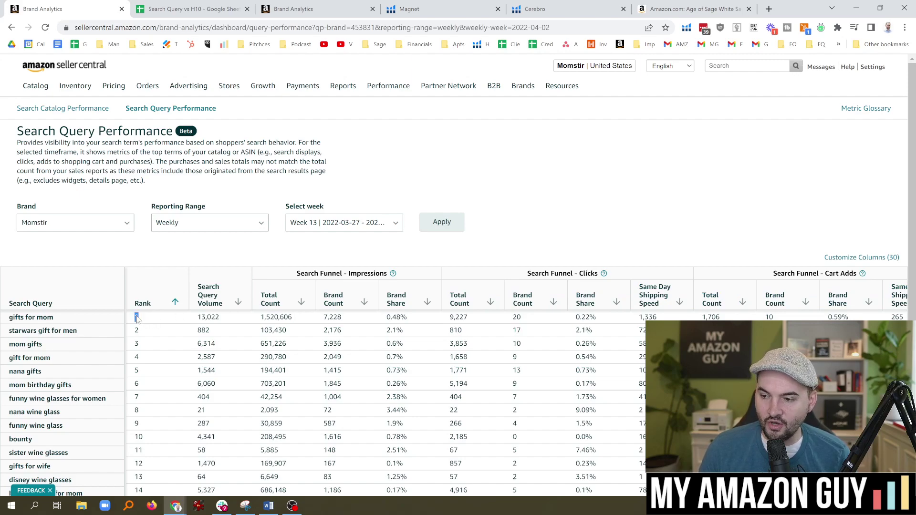
{"action": "left_click", "coordinate": [550, 177]}
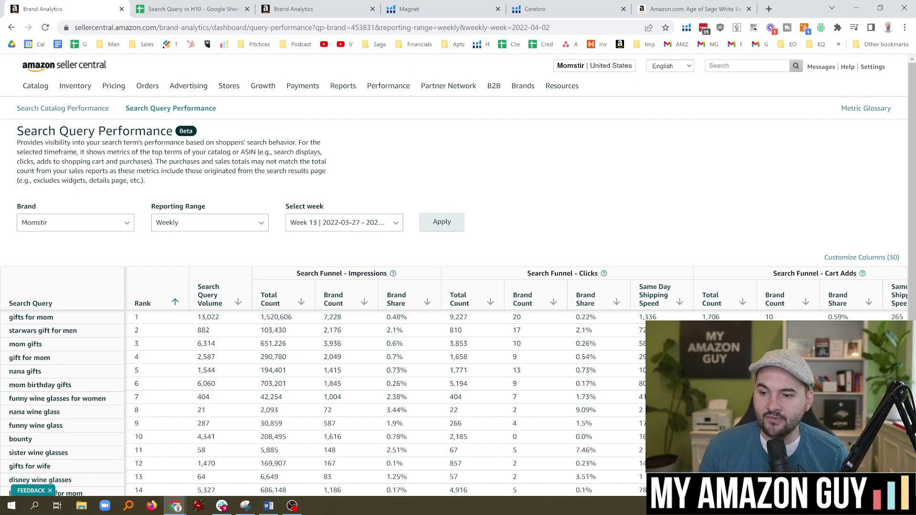
{"action": "left_click_drag", "start_coordinate": [64, 319], "coordinate": [3, 326]}
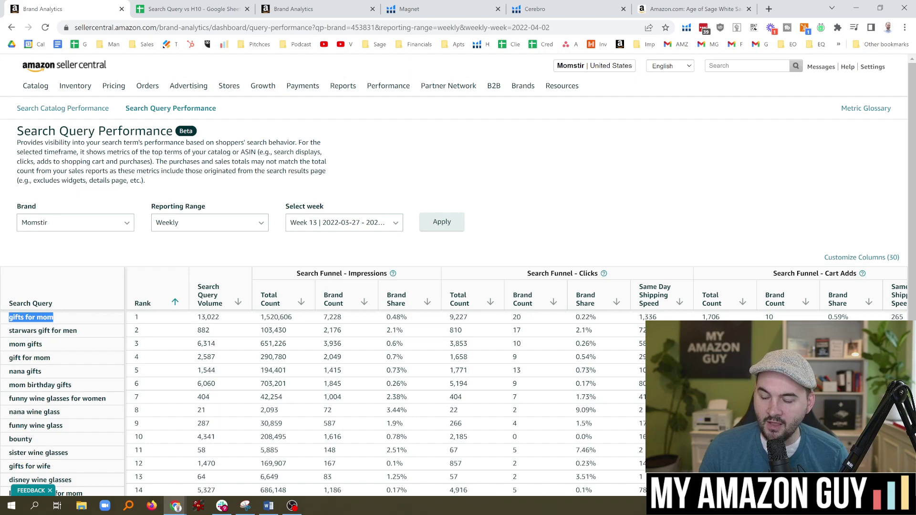
{"action": "left_click_drag", "start_coordinate": [146, 319], "coordinate": [131, 319]}
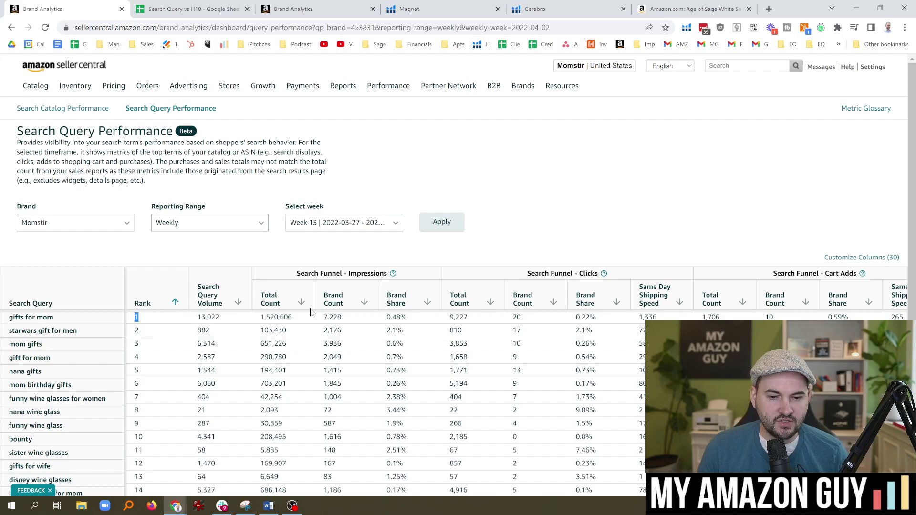
{"action": "left_click_drag", "start_coordinate": [53, 317], "coordinate": [10, 321]}
{"action": "left_click", "coordinate": [68, 317]}
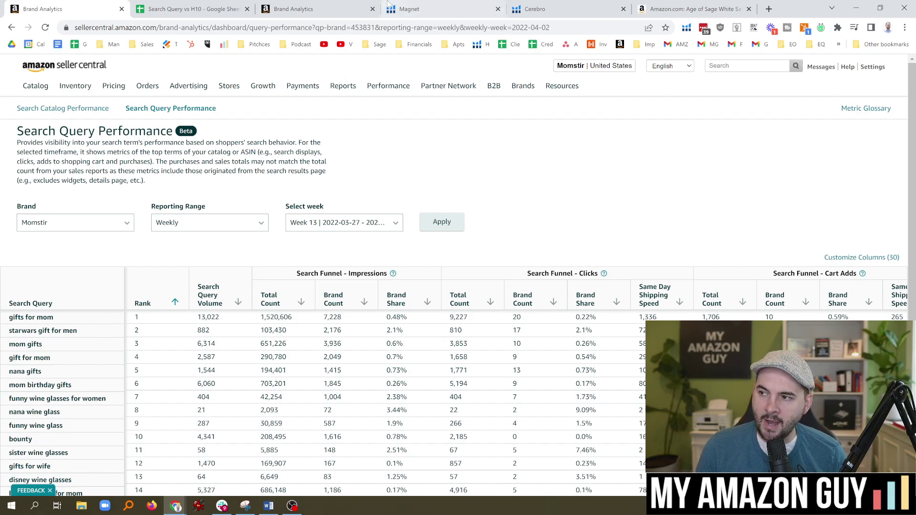
Highlight the 'gifts for mom' query in the Search Query Performance report.
{"action": "left_click", "coordinate": [535, 9]}
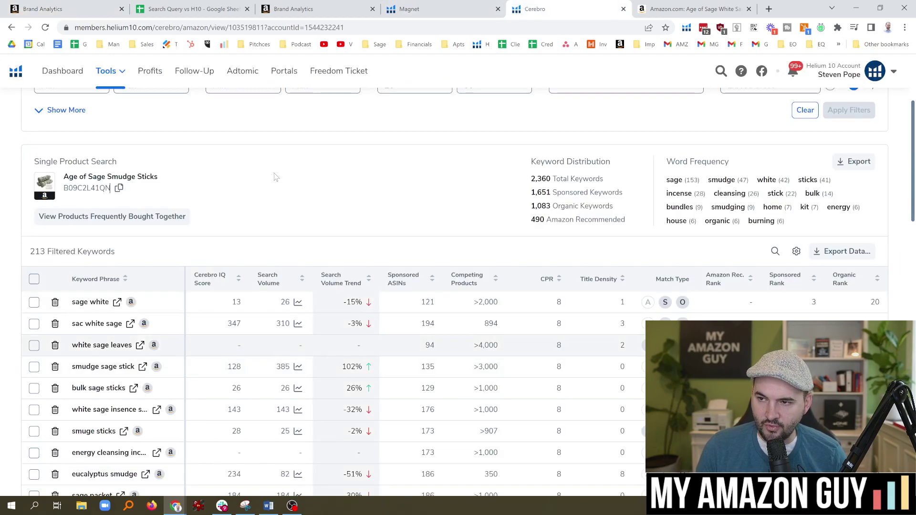
{"action": "key", "text": "ctrl+1"}
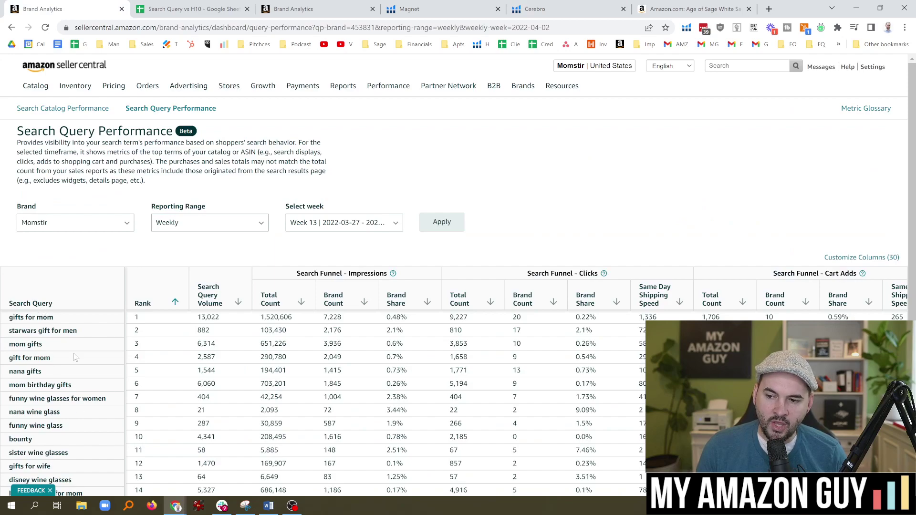
{"action": "left_click_drag", "start_coordinate": [70, 317], "coordinate": [9, 322]}
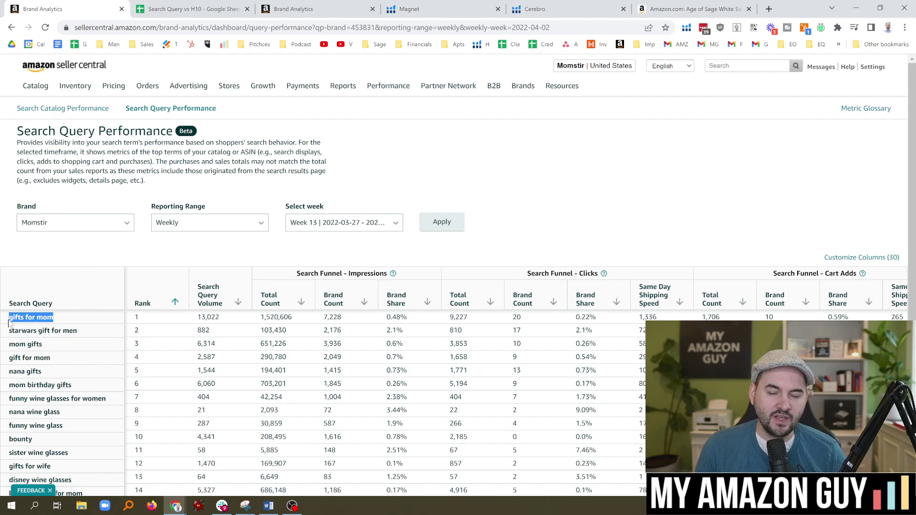
{"action": "left_click", "coordinate": [84, 265]}
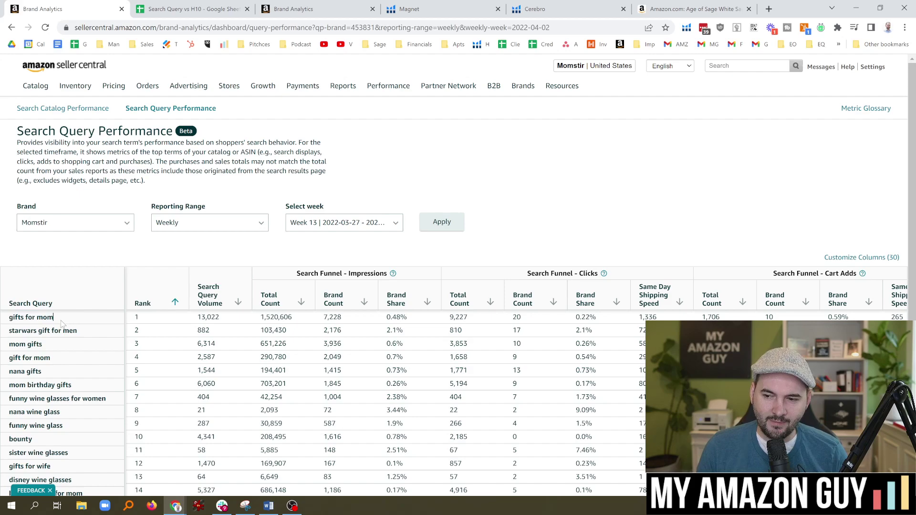
{"action": "left_click_drag", "start_coordinate": [65, 324], "coordinate": [8, 329]}
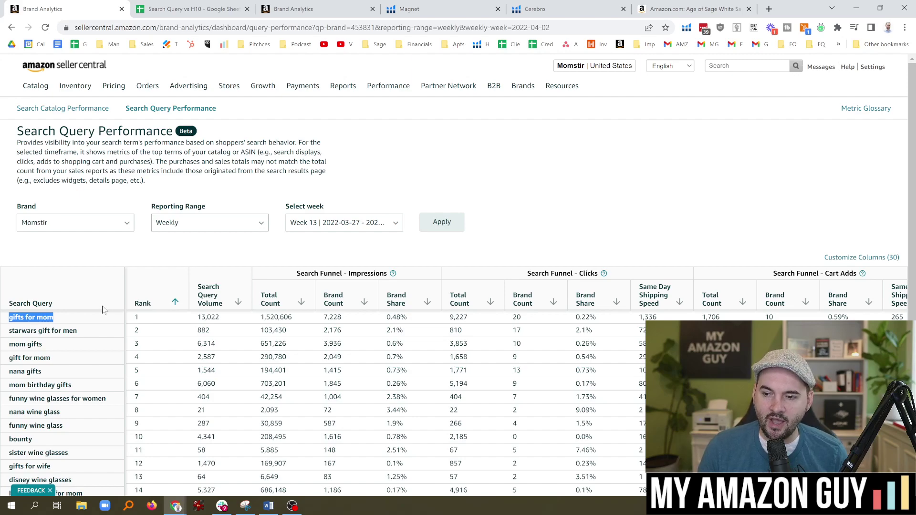
{"action": "left_click", "coordinate": [108, 279]}
{"action": "left_click_drag", "start_coordinate": [63, 327], "coordinate": [6, 328]}
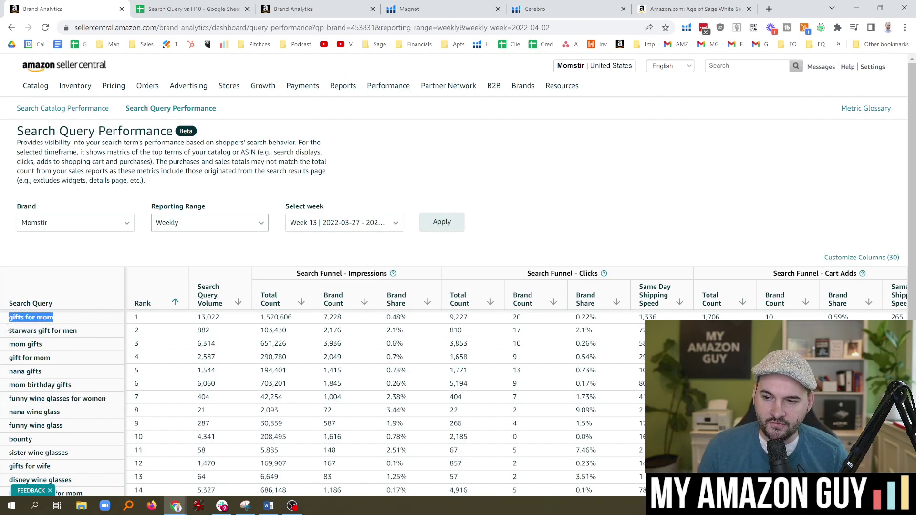
{"action": "left_click", "coordinate": [46, 292]}
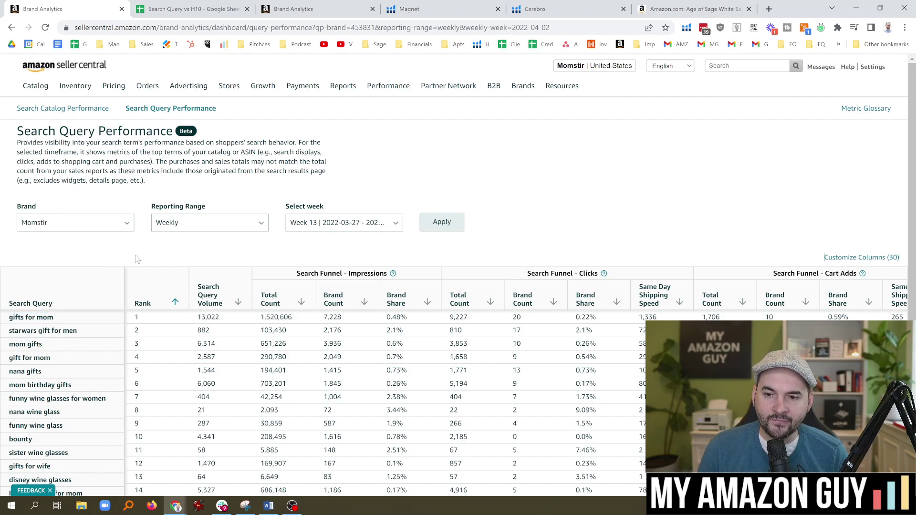
Look over Cerebro results and the Helium 10 tools list, then return to Search Query Performance.
{"action": "left_click", "coordinate": [556, 10]}
{"action": "scroll", "coordinate": [342, 231], "scroll_direction": "up", "scroll_amount": 1}
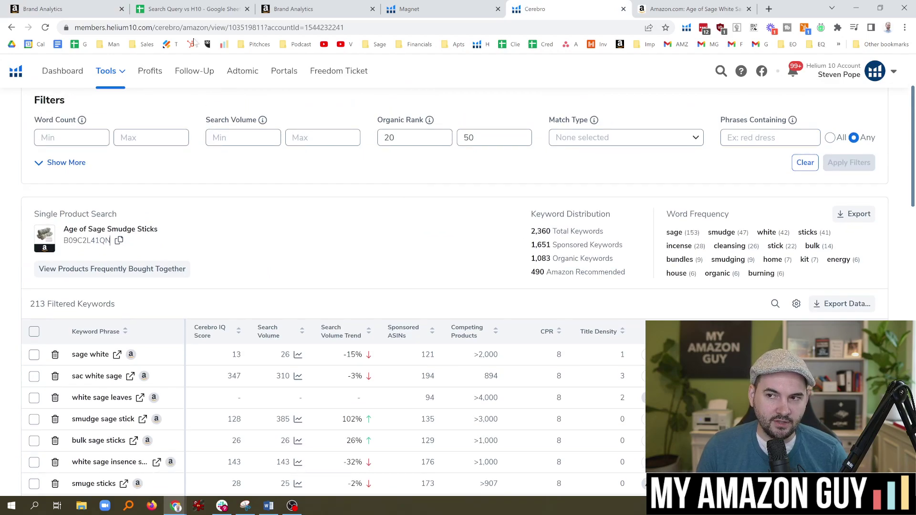
{"action": "left_click", "coordinate": [67, 8]}
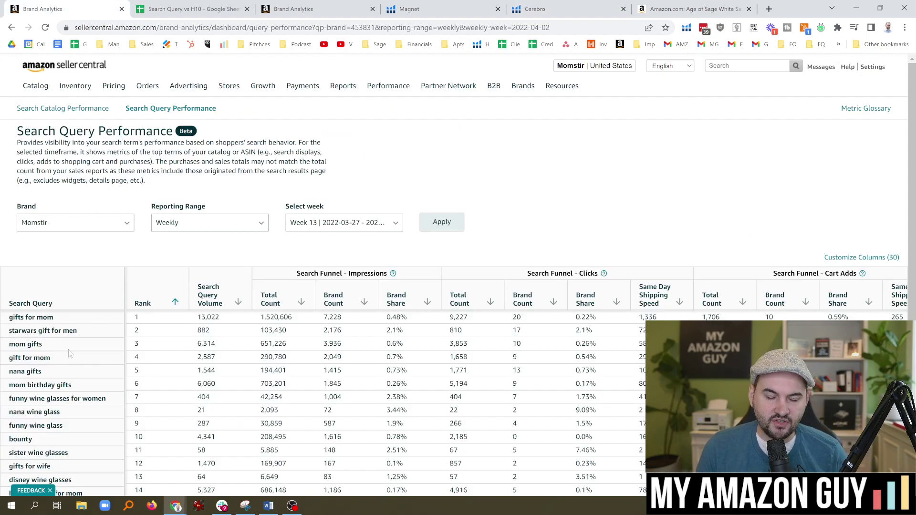
{"action": "left_click", "coordinate": [459, 7]}
{"action": "left_click", "coordinate": [109, 72]}
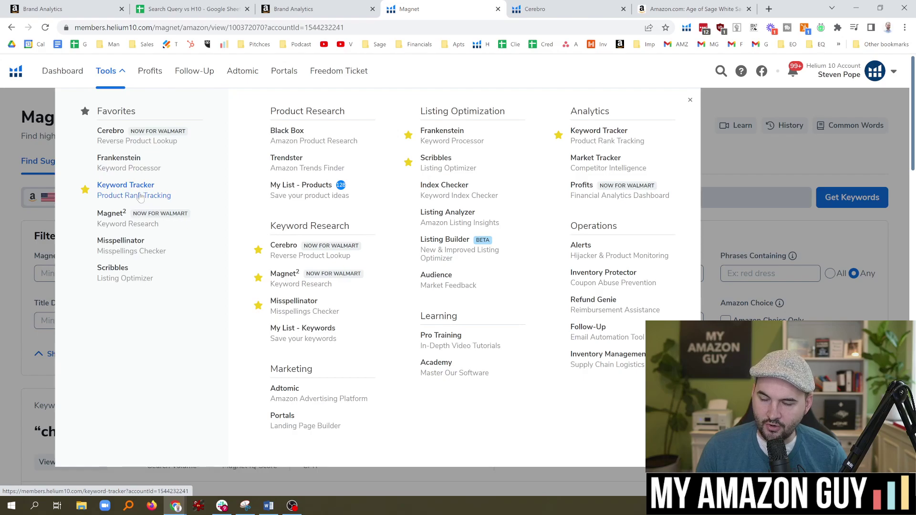
{"action": "left_click", "coordinate": [91, 7]}
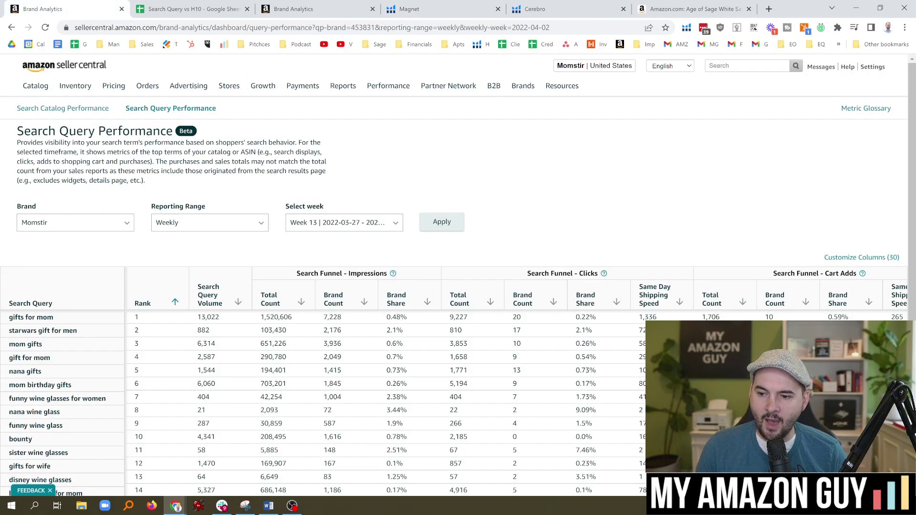
{"action": "scroll", "coordinate": [72, 376], "scroll_direction": "down", "scroll_amount": 5}
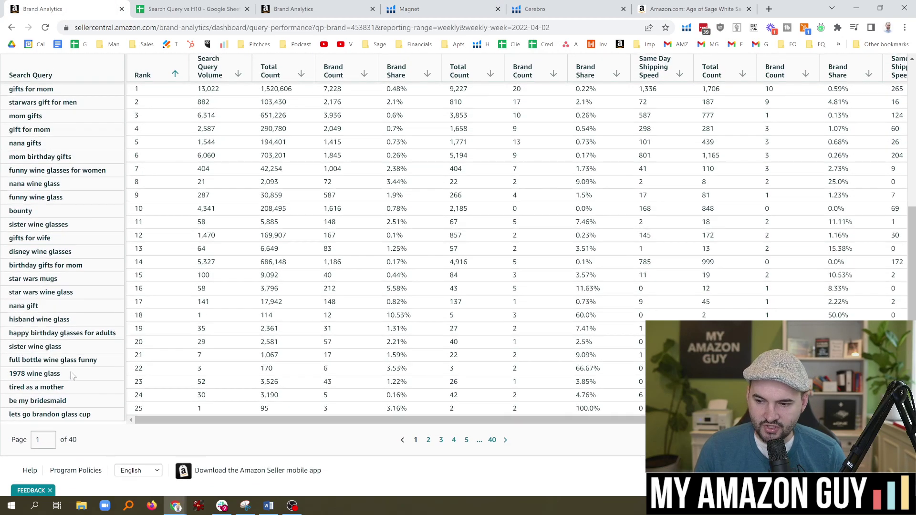
{"action": "scroll", "coordinate": [71, 376], "scroll_direction": "up", "scroll_amount": 5}
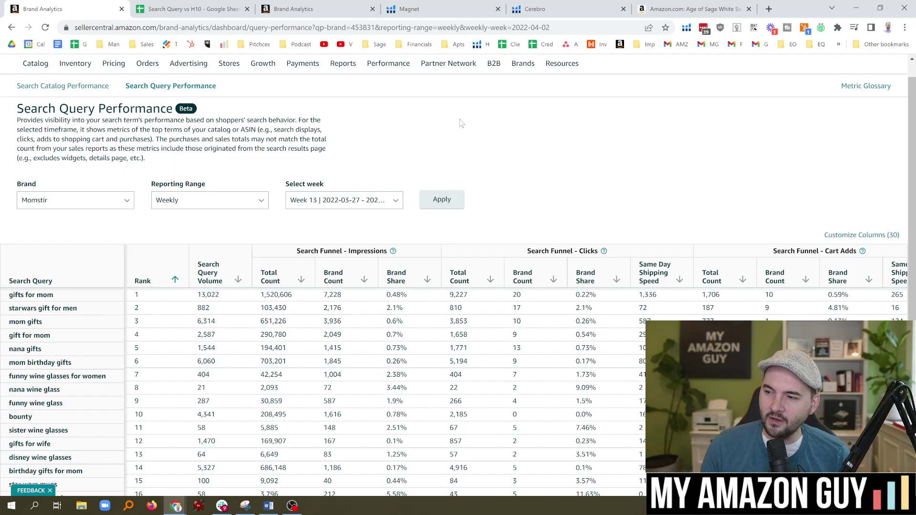
Sort Cerebro keywords by Search Volume and mark the top keyword's 13,796 volume and organic rank 24.
{"action": "left_click", "coordinate": [527, 7]}
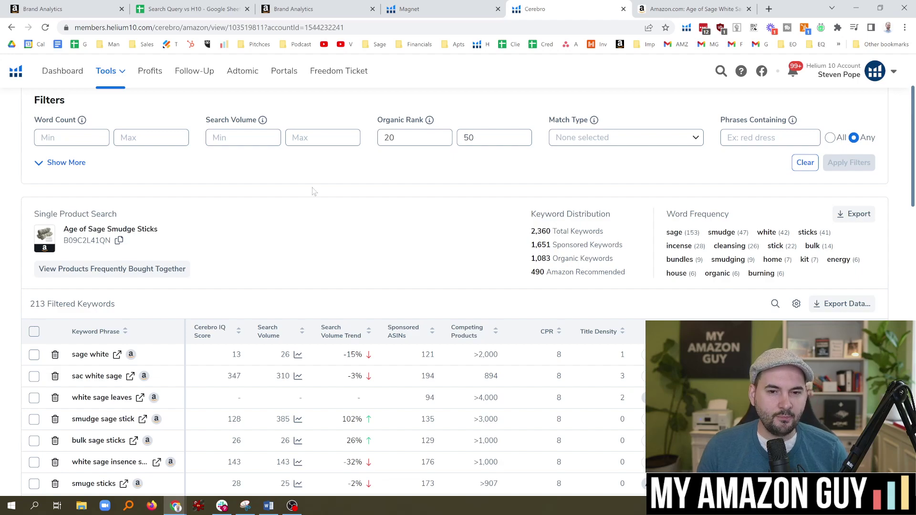
{"action": "left_click", "coordinate": [47, 14]}
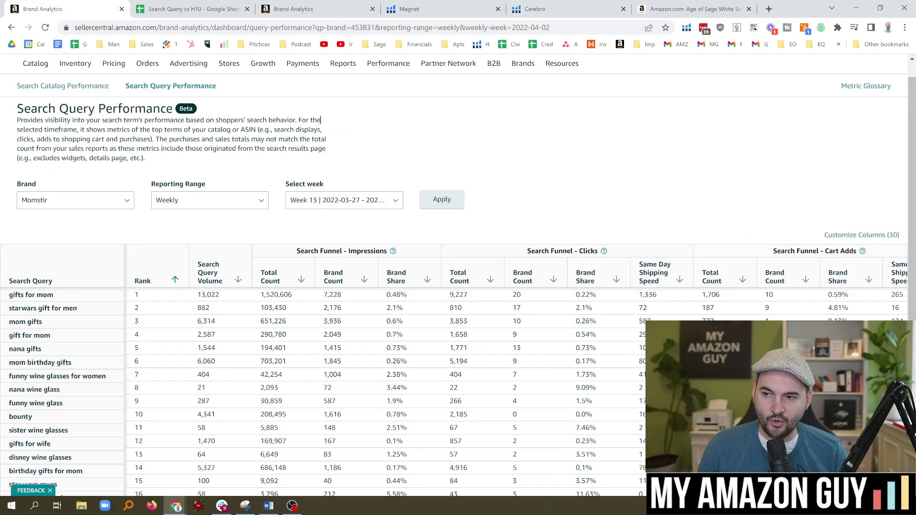
{"action": "left_click", "coordinate": [568, 10]}
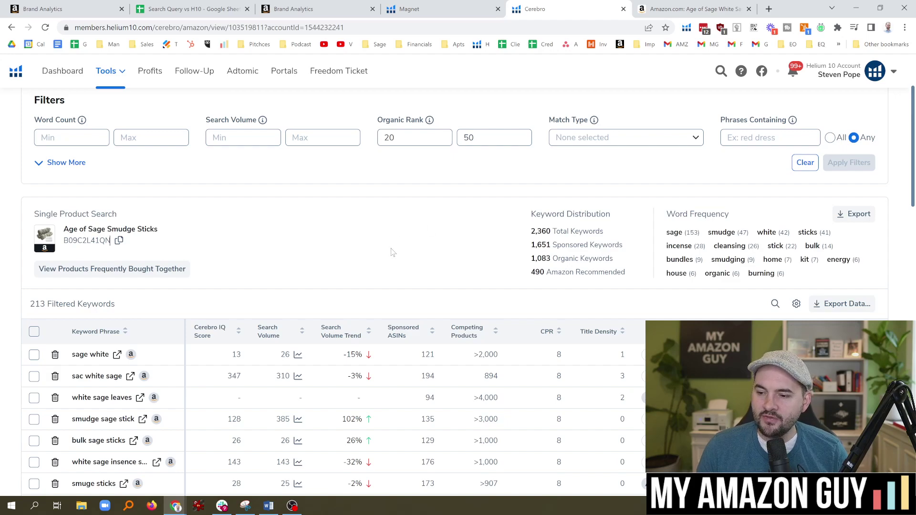
{"action": "left_click", "coordinate": [266, 333]}
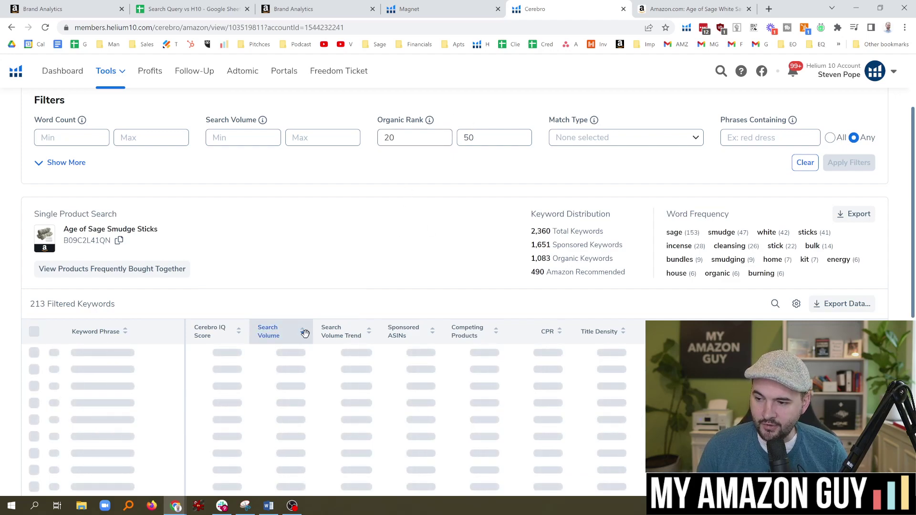
{"action": "scroll", "coordinate": [352, 258], "scroll_direction": "down", "scroll_amount": 2}
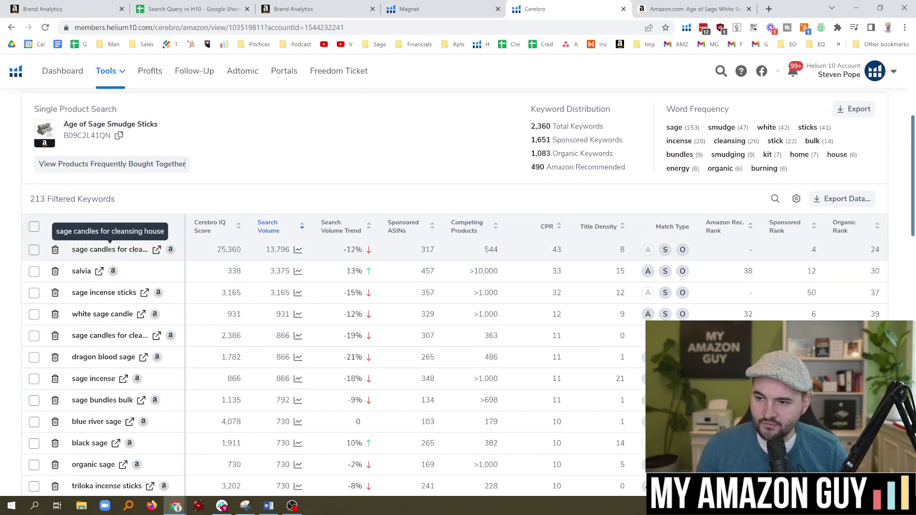
{"action": "left_click_drag", "start_coordinate": [265, 250], "coordinate": [289, 258]}
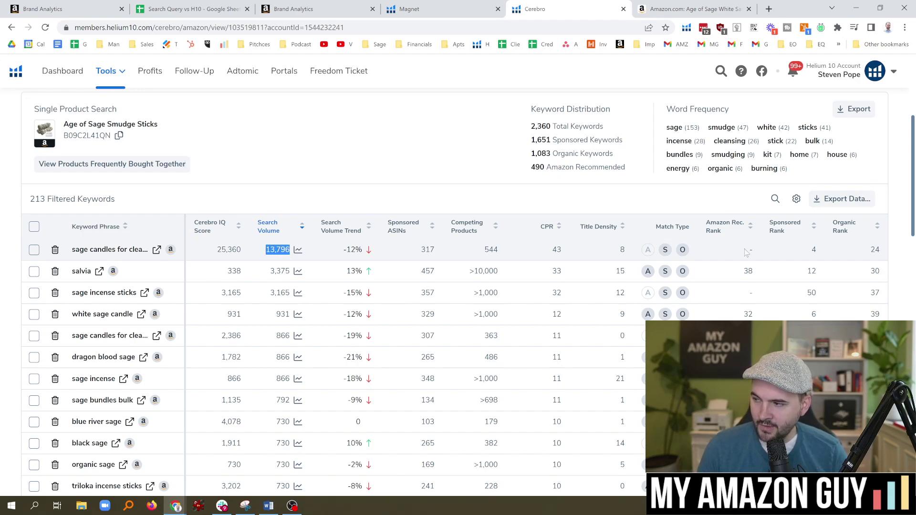
{"action": "double_click", "coordinate": [875, 251]}
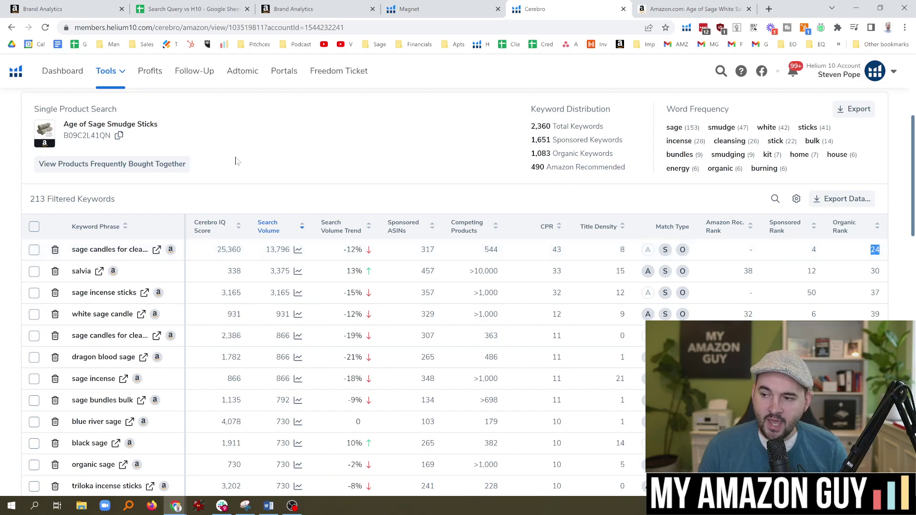
{"action": "left_click_drag", "start_coordinate": [266, 250], "coordinate": [291, 255]}
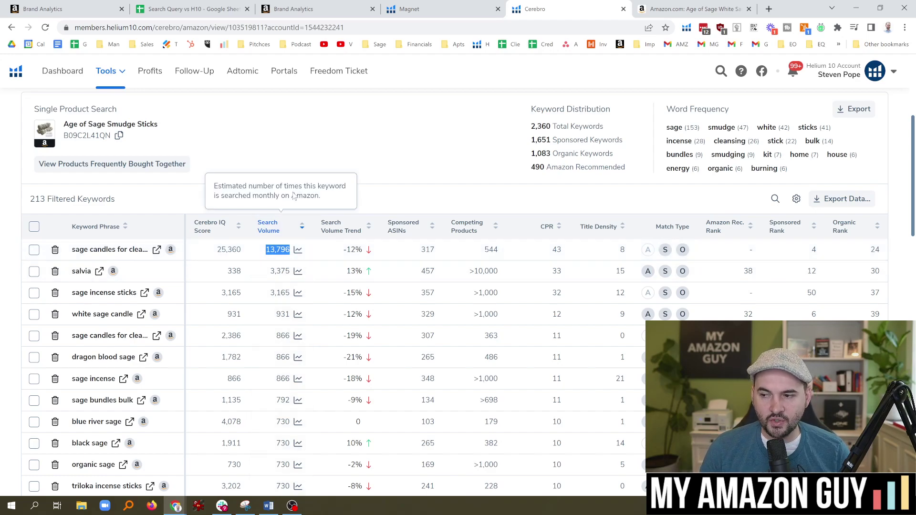
{"action": "left_click", "coordinate": [300, 176]}
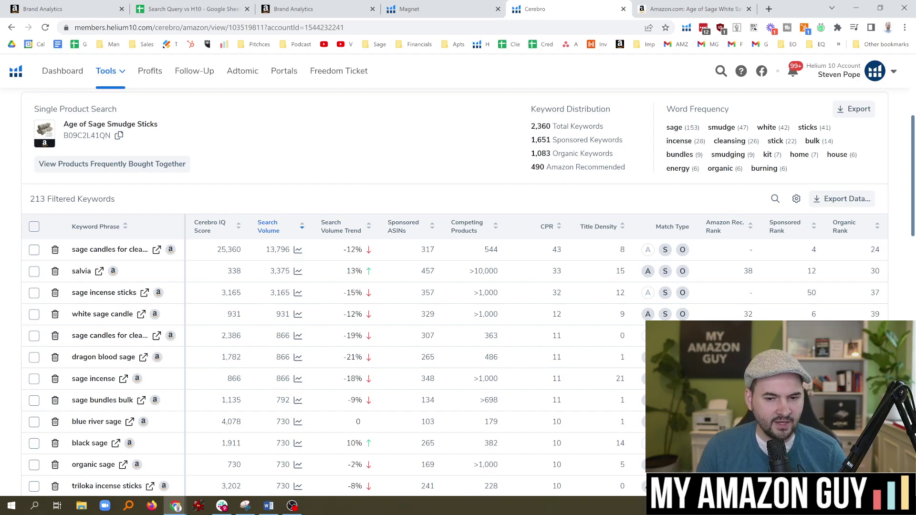
Browse the Age of Sage listing and its brand story cards, then select the sheet's cholesterol cell A4.
{"action": "key", "text": "ctrl+Tab"}
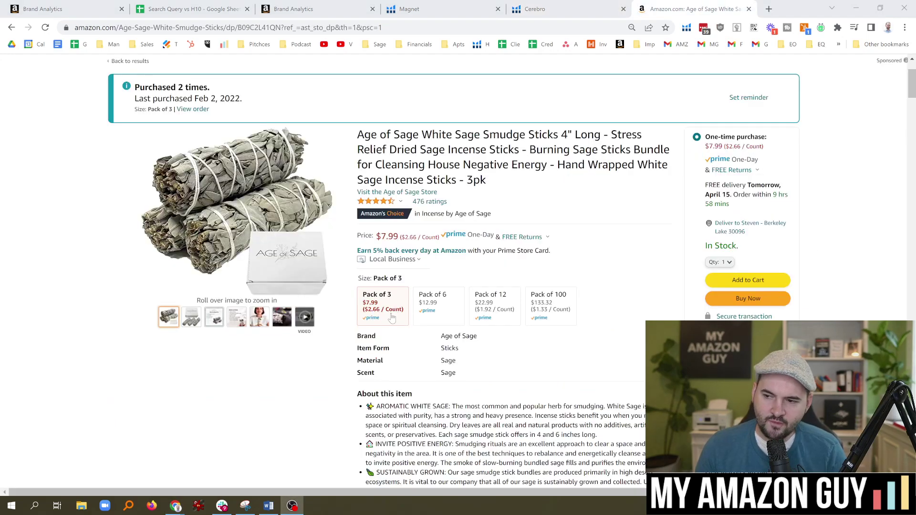
{"action": "scroll", "coordinate": [913, 83], "scroll_direction": "down", "scroll_amount": 2}
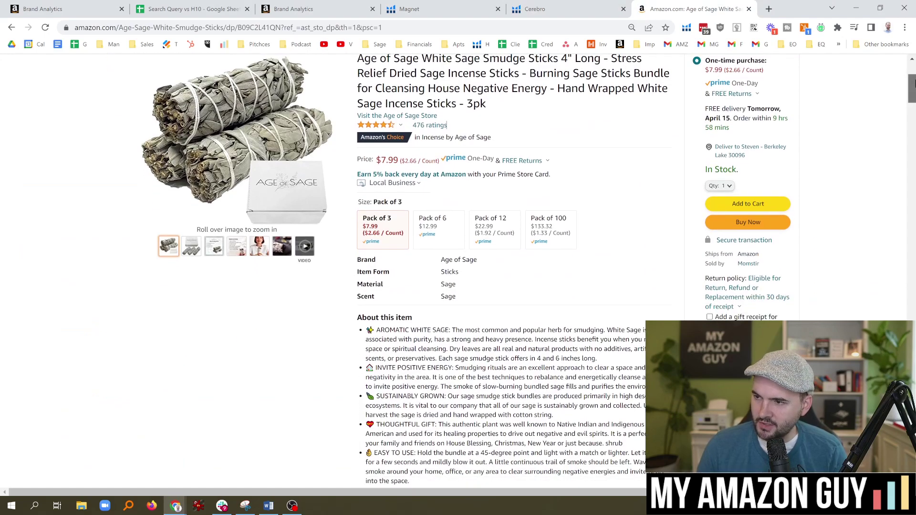
{"action": "scroll", "coordinate": [446, 125], "scroll_direction": "up", "scroll_amount": 1}
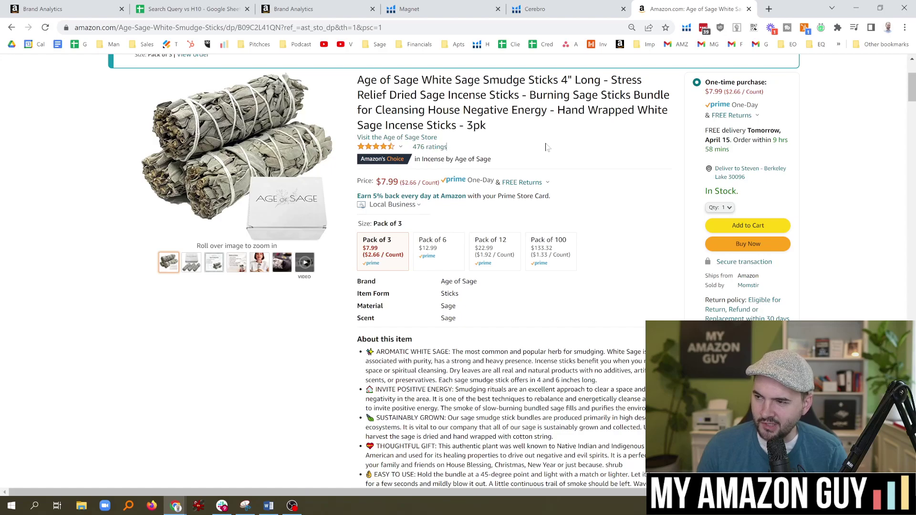
{"action": "left_click_drag", "start_coordinate": [911, 94], "coordinate": [912, 207]}
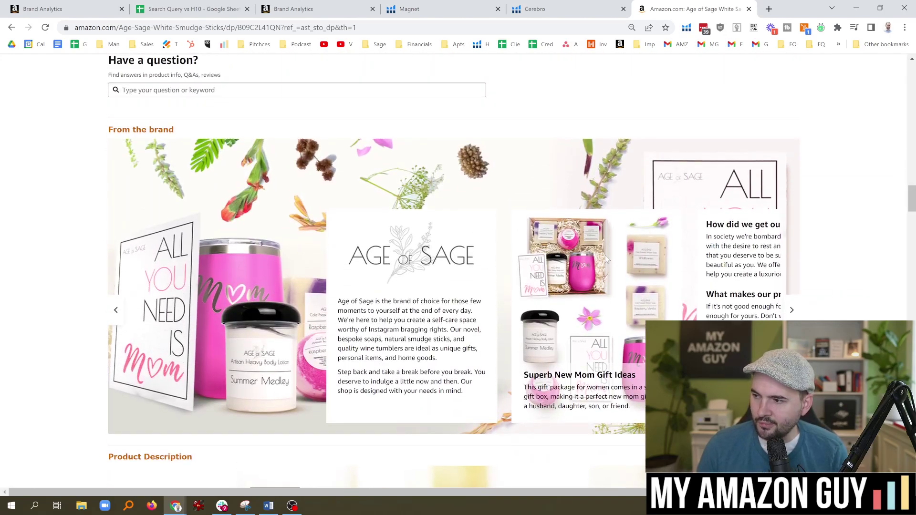
{"action": "left_click", "coordinate": [792, 311]}
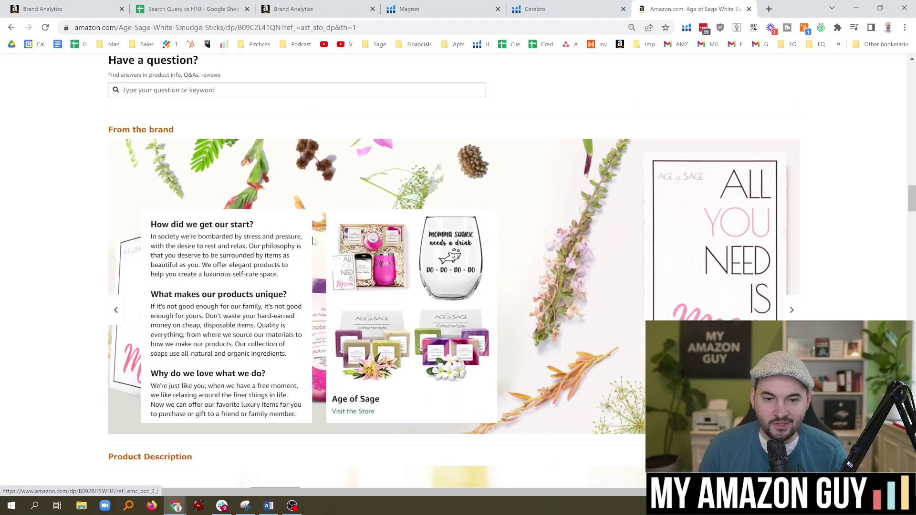
{"action": "left_click", "coordinate": [116, 310]}
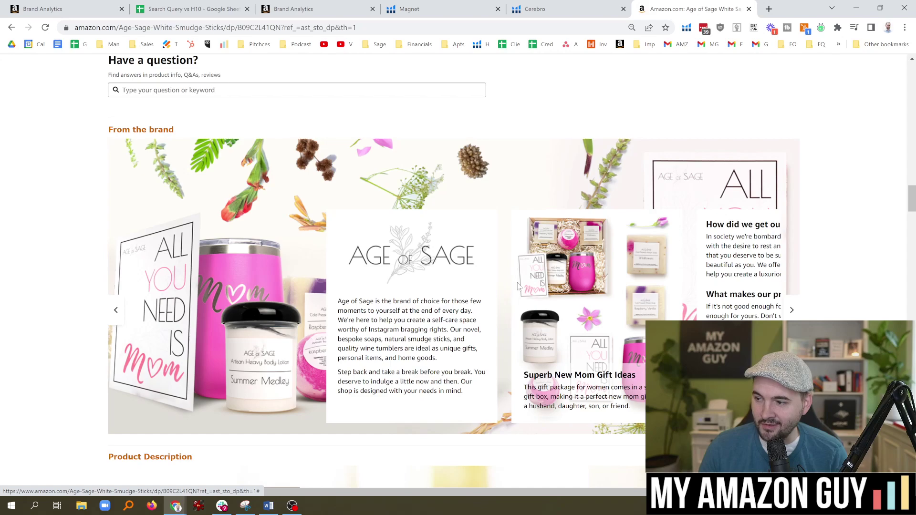
{"action": "left_click", "coordinate": [793, 310]}
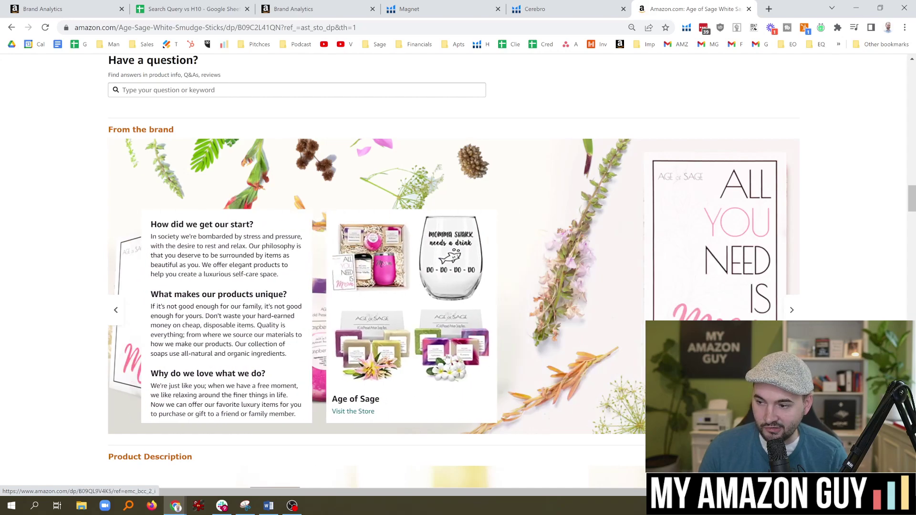
{"action": "left_click_drag", "start_coordinate": [912, 204], "coordinate": [897, 292]}
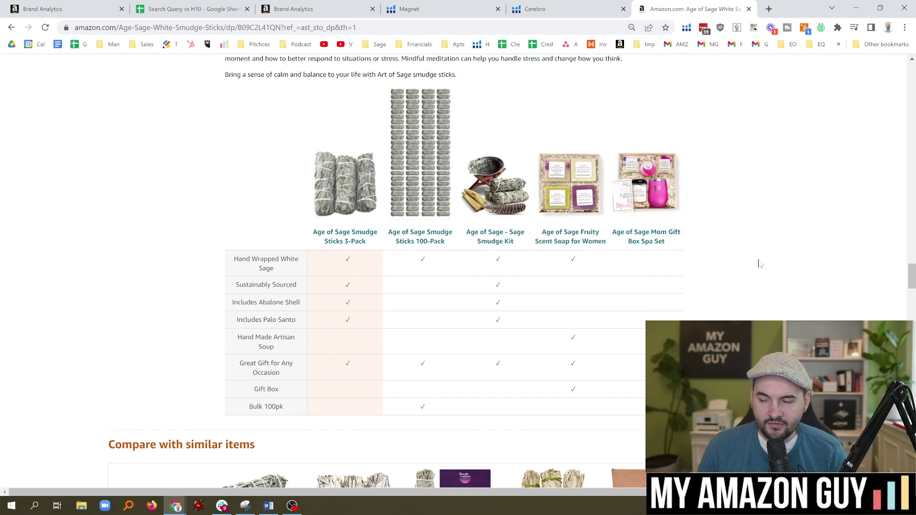
{"action": "left_click_drag", "start_coordinate": [912, 286], "coordinate": [913, 262]}
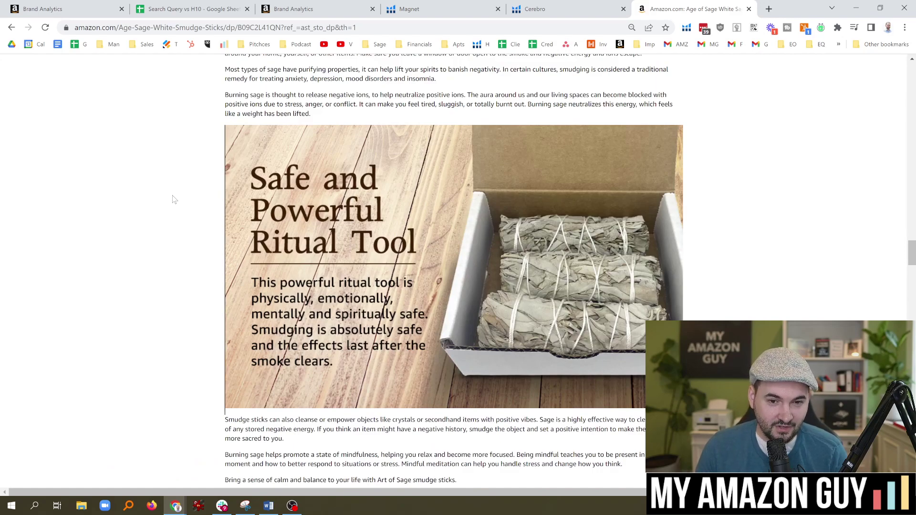
{"action": "scroll", "coordinate": [174, 199], "scroll_direction": "up", "scroll_amount": 1}
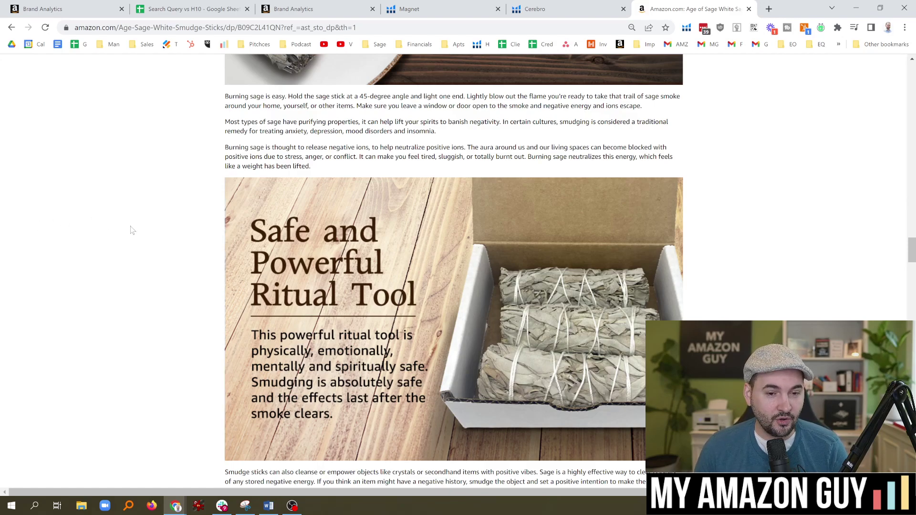
{"action": "left_click", "coordinate": [164, 9]}
{"action": "left_click", "coordinate": [156, 245]}
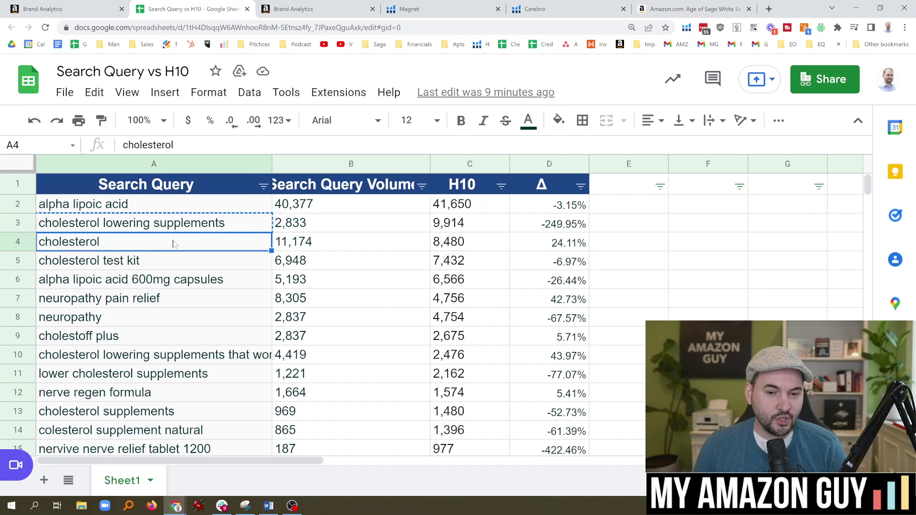
Select D2:D10 to view the =(B2-C2)/B2 delta formula, then return to Search Query Performance.
{"action": "left_click", "coordinate": [181, 271]}
{"action": "left_click", "coordinate": [368, 257]}
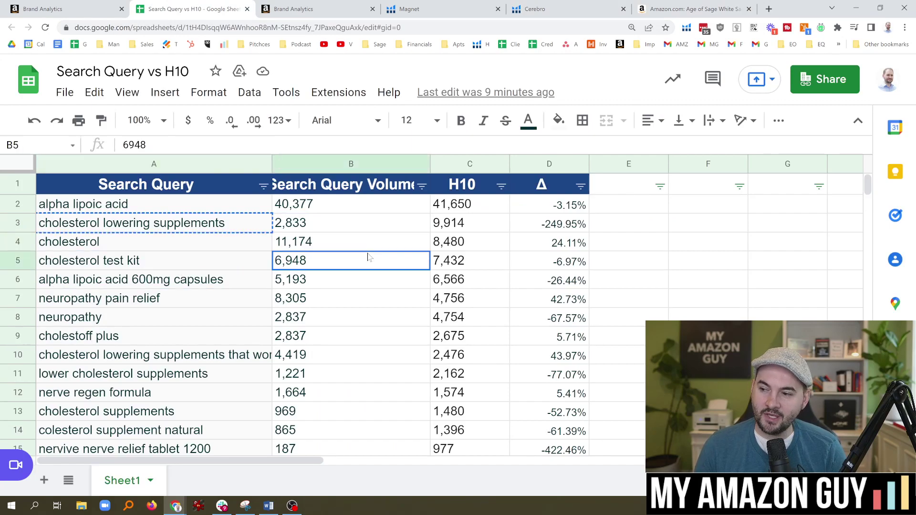
{"action": "left_click_drag", "start_coordinate": [565, 206], "coordinate": [581, 362]}
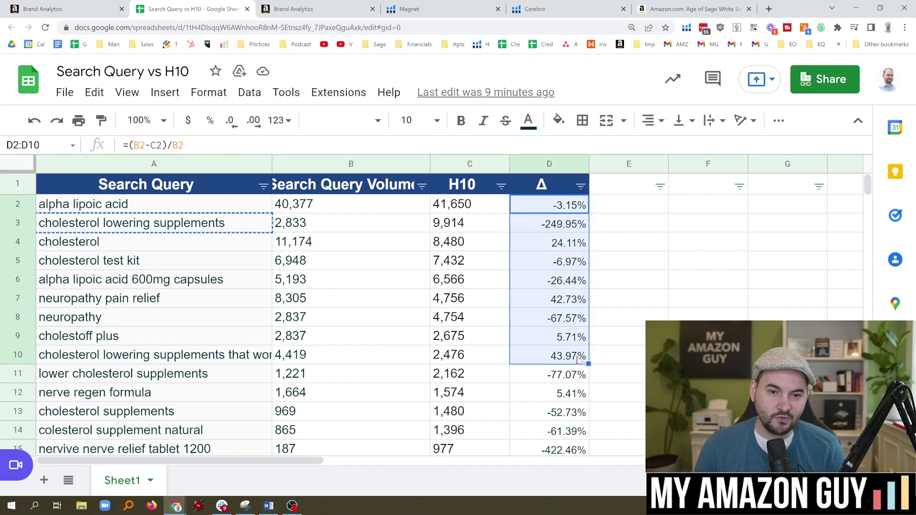
{"action": "left_click", "coordinate": [50, 7]}
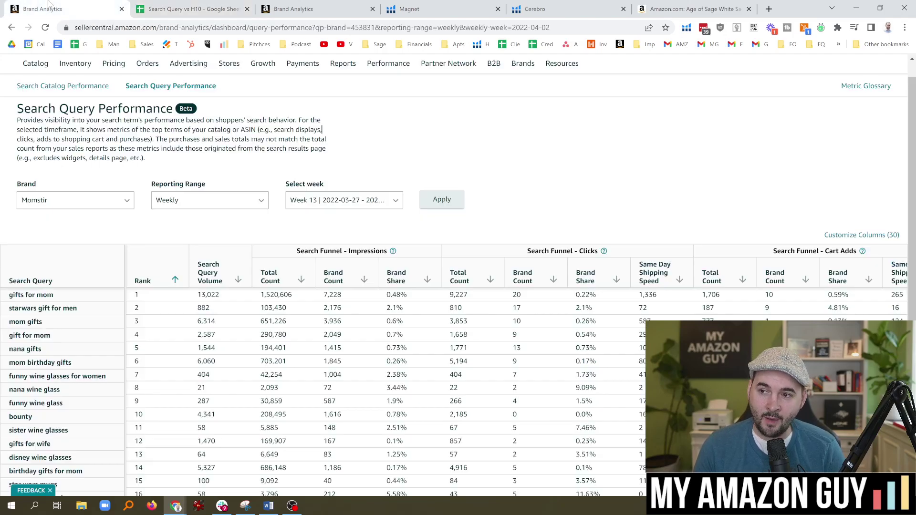